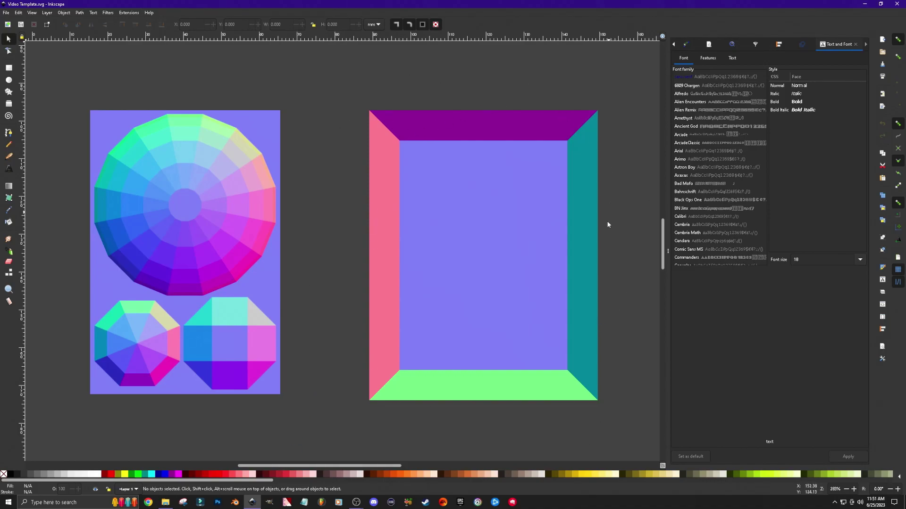
Examine the four bevelled sides and the flat center of the normal-map frame by selecting each in turn.
click(385, 201)
click(477, 124)
click(590, 179)
click(486, 385)
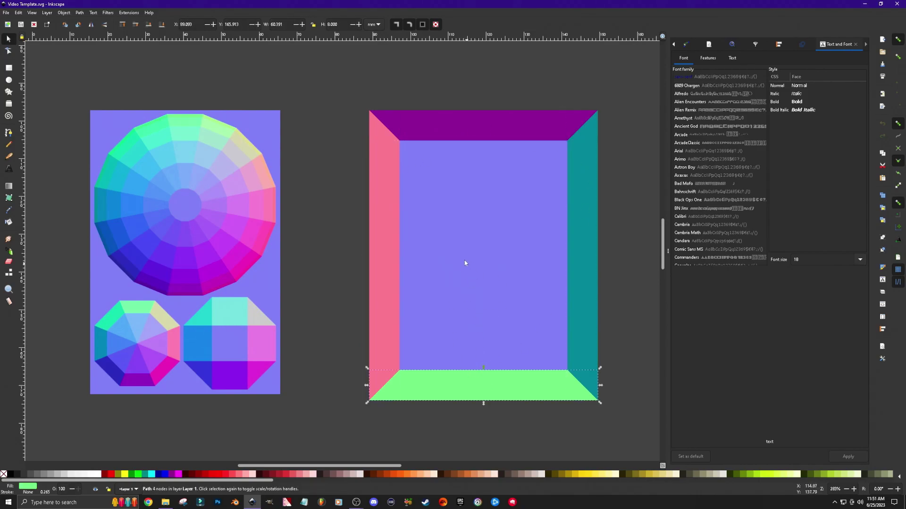
click(473, 203)
click(334, 156)
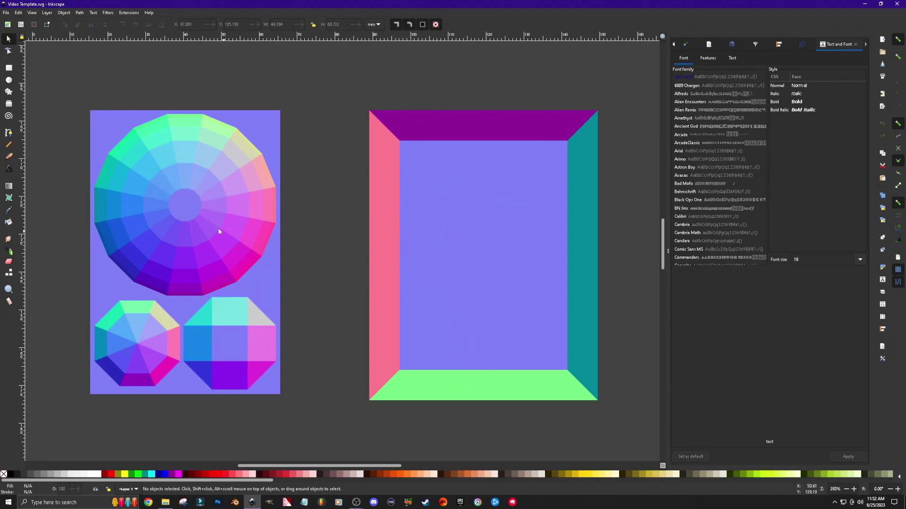
Flip the normal-map color chart image horizontally and vertically.
click(179, 201)
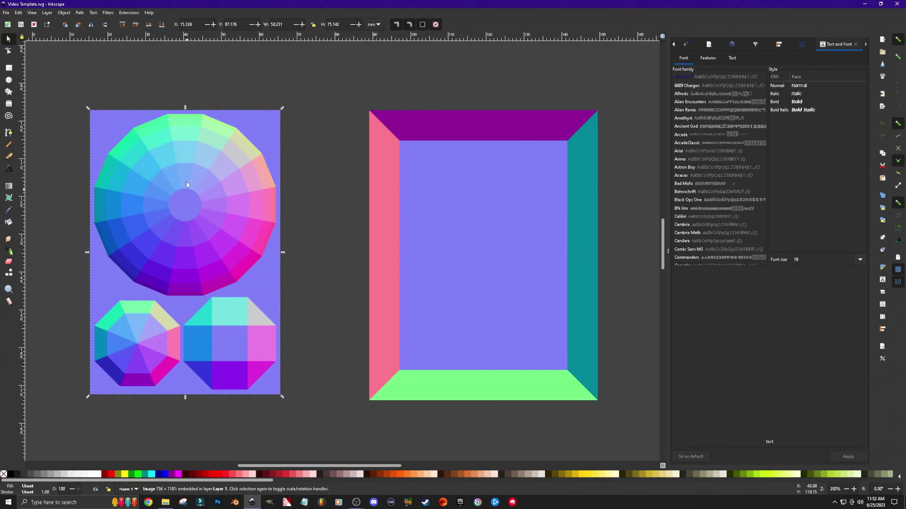
click(90, 25)
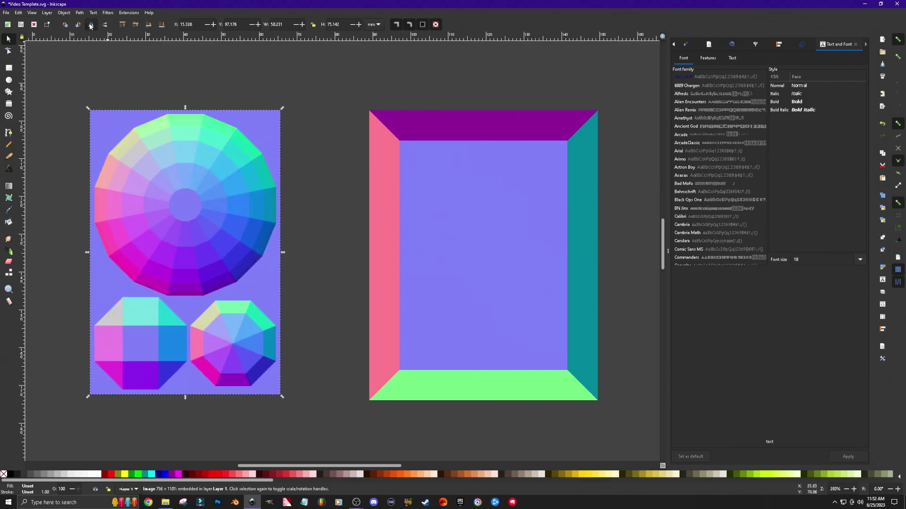
click(105, 25)
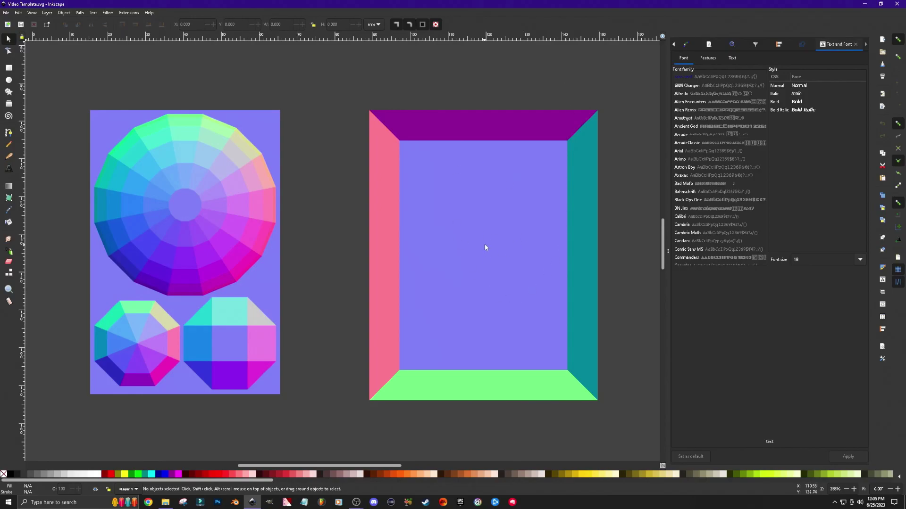
Embed Mesh Texture1.jpg from the Textures folder in the empty area below the frame and delete the image again.
ctrl+scroll(499, 314, down, 2)
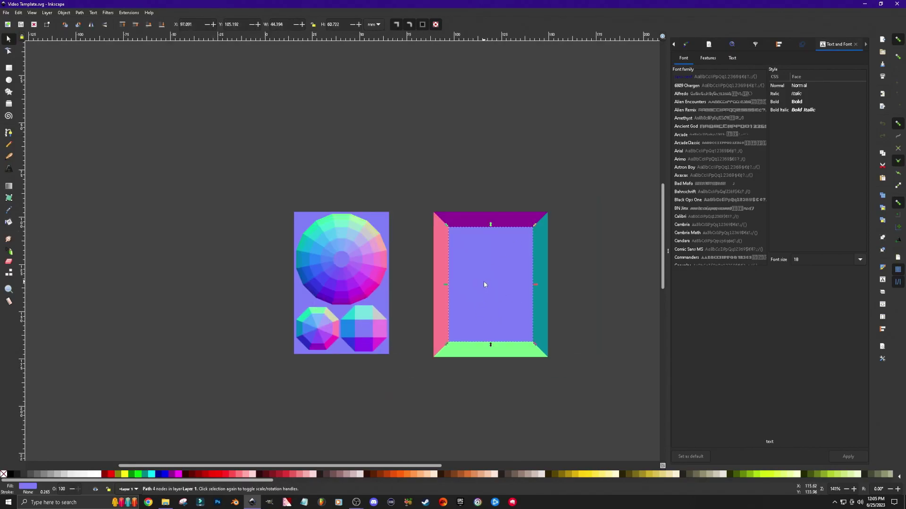
click(474, 223)
click(534, 248)
scroll(458, 343, down, 4)
scroll(456, 341, down, 4)
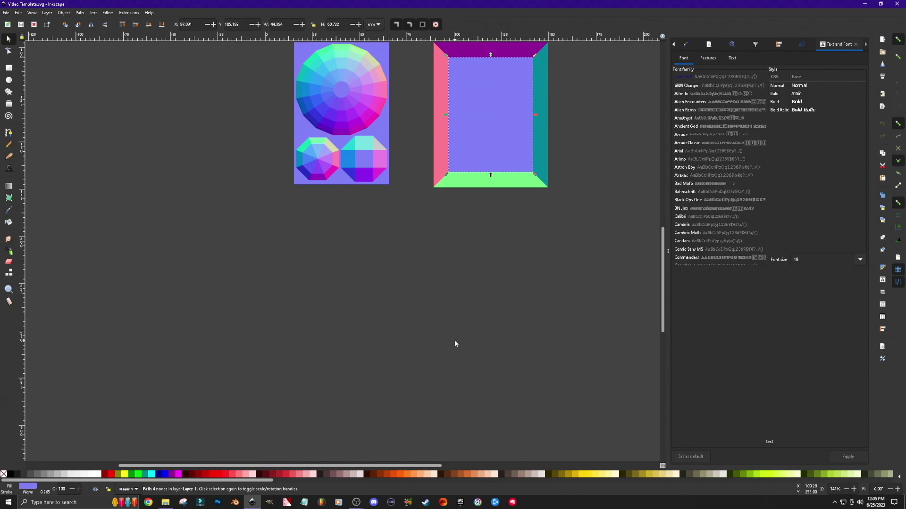
scroll(456, 344, down, 1)
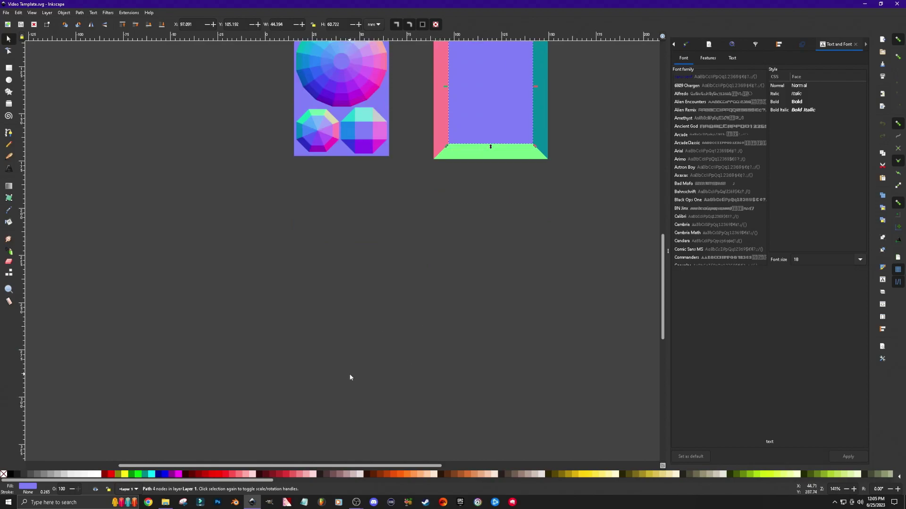
click(165, 503)
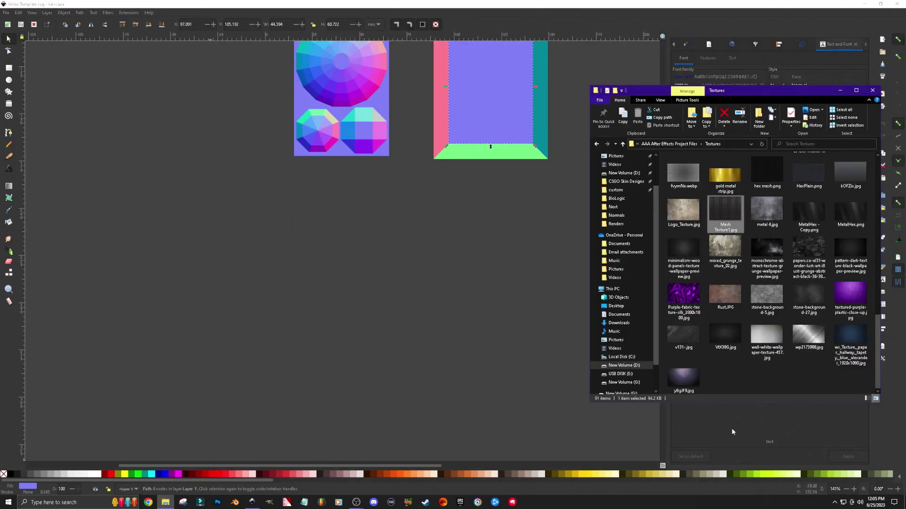
drag(720, 205, 413, 300)
click(135, 125)
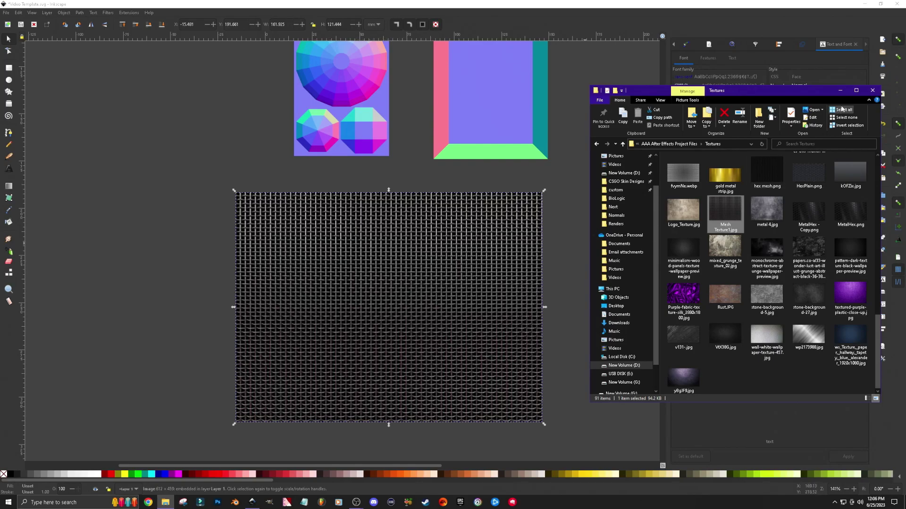
click(841, 90)
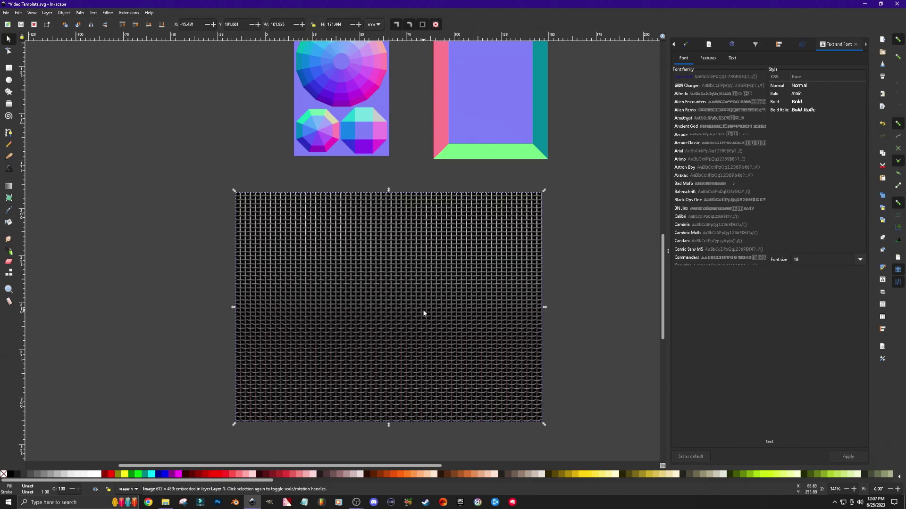
click(422, 312)
key(Delete)
Move the color chart image far to the left of the frame, into an empty area of the canvas.
ctrl+scroll(402, 315, down, 4)
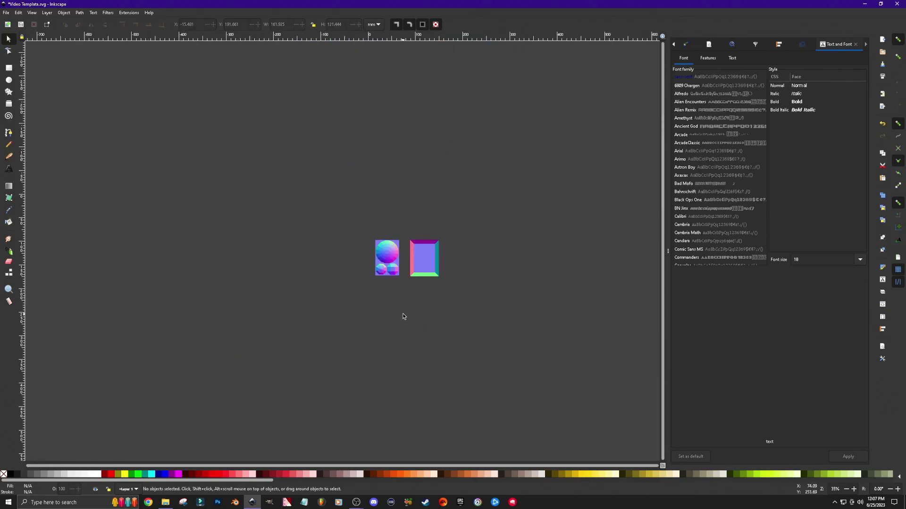
scroll(403, 315, left, 10)
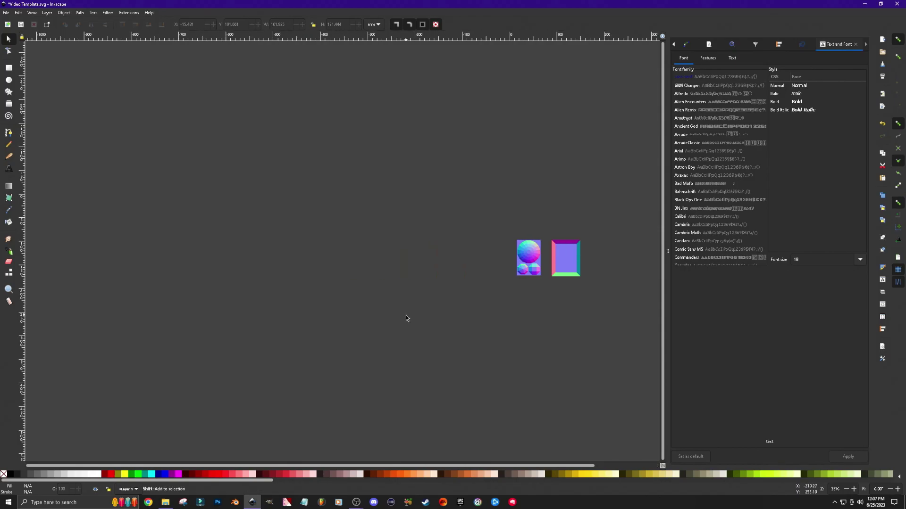
scroll(458, 312, right, 2)
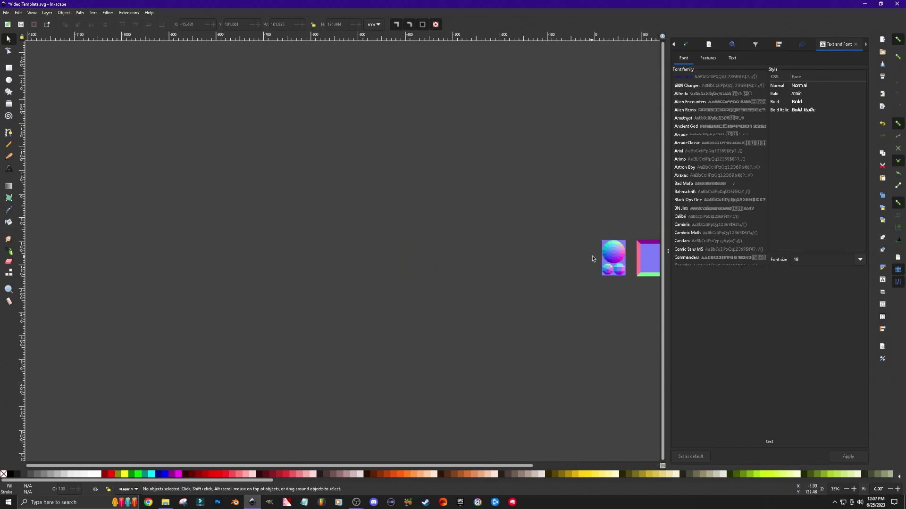
drag(610, 255, 61, 165)
scroll(158, 168, left, 3)
scroll(231, 171, up, 6)
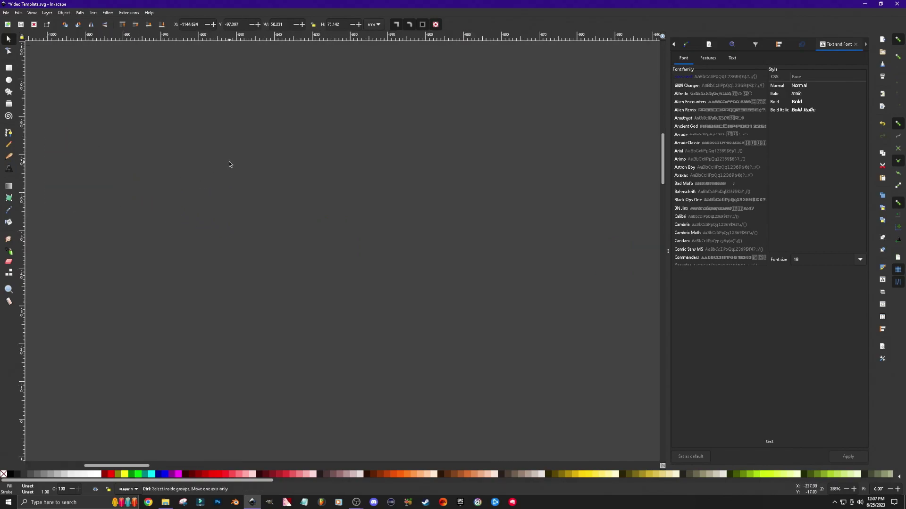
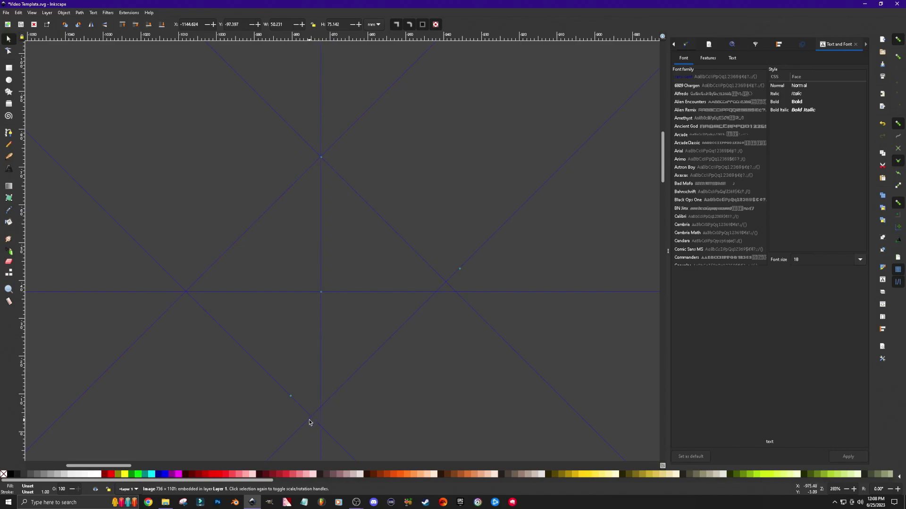
Align the diagonal guide with the lower guide crossing and draw a closed diamond through the four outer guide intersections with the Pencil tool.
drag(305, 424, 323, 426)
scroll(415, 323, down, 2)
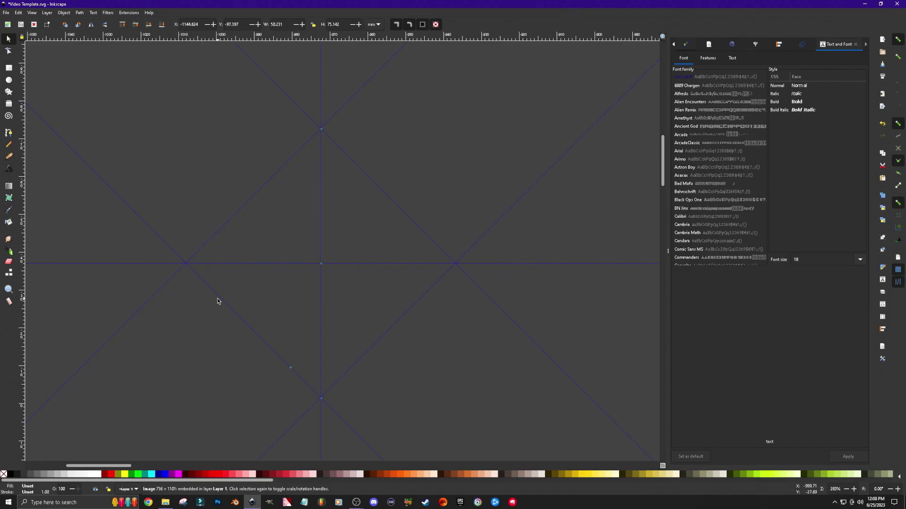
click(8, 146)
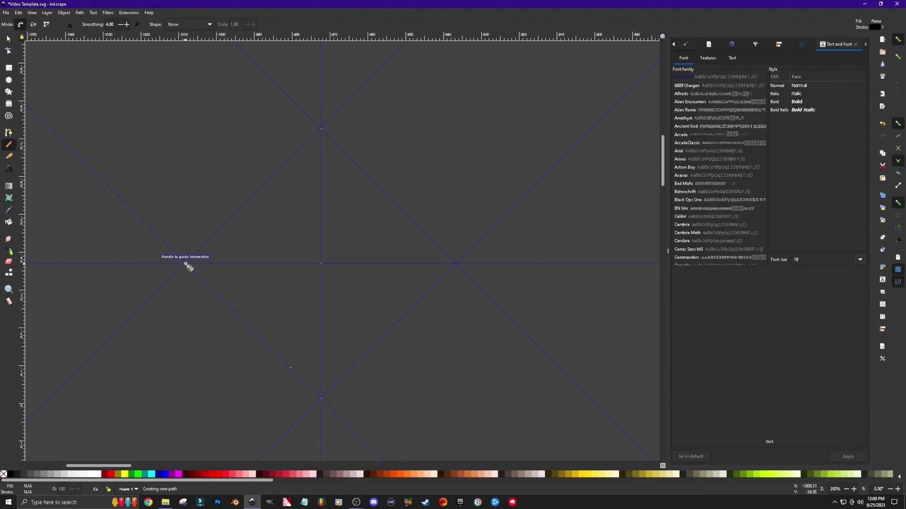
click(321, 129)
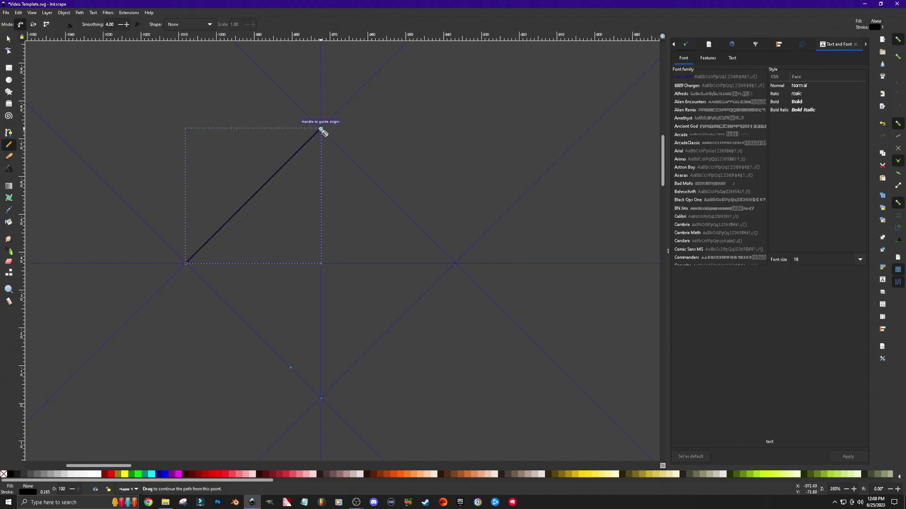
click(454, 262)
click(321, 398)
click(186, 263)
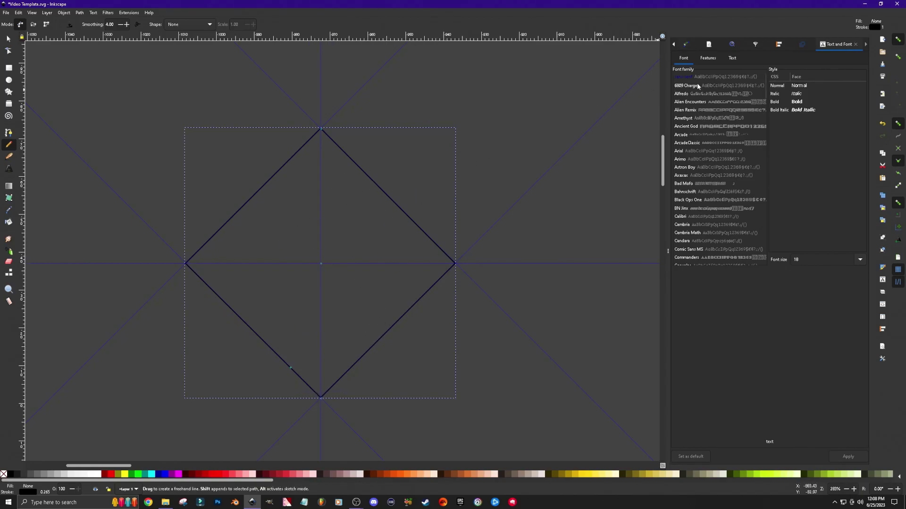
Set the diamond's stroke width to 8 mm.
click(673, 43)
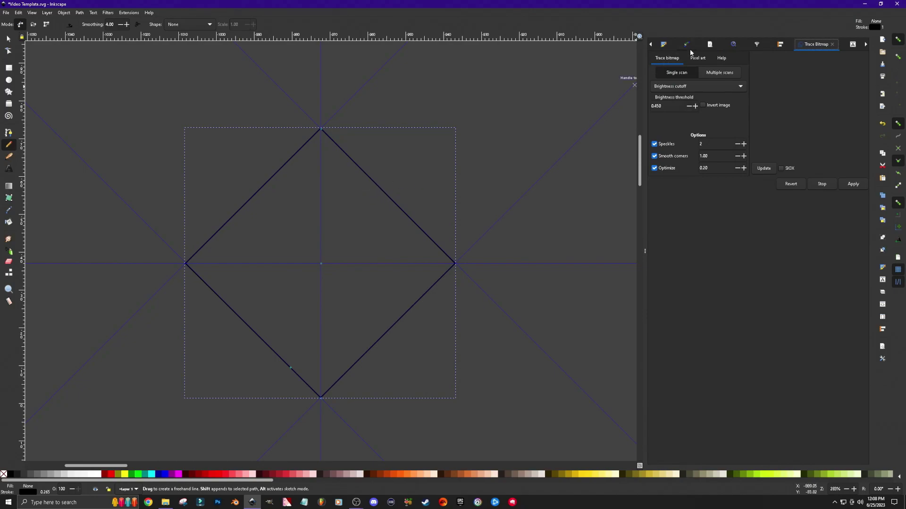
click(663, 45)
click(738, 58)
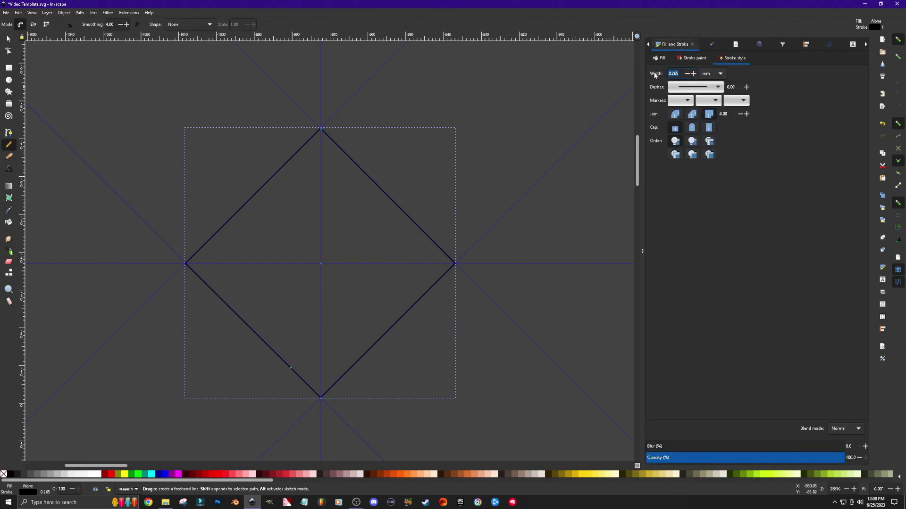
key(Return)
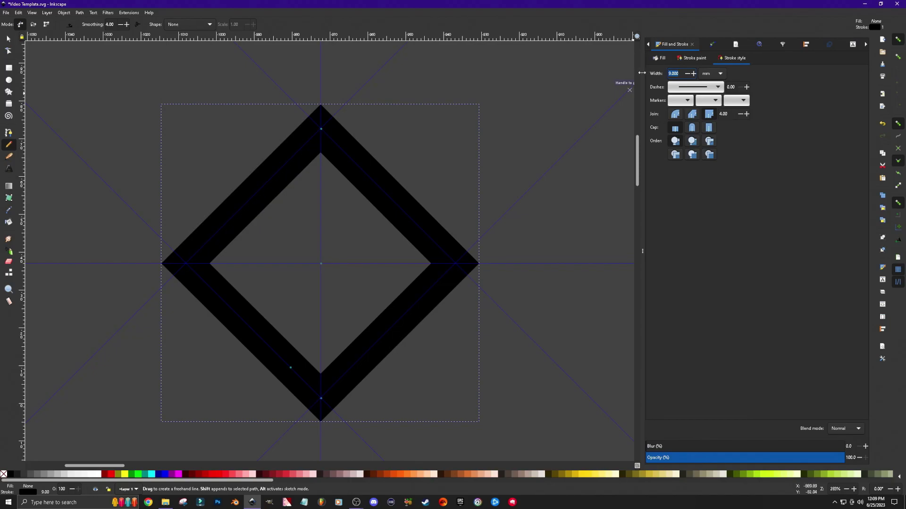
key(Return)
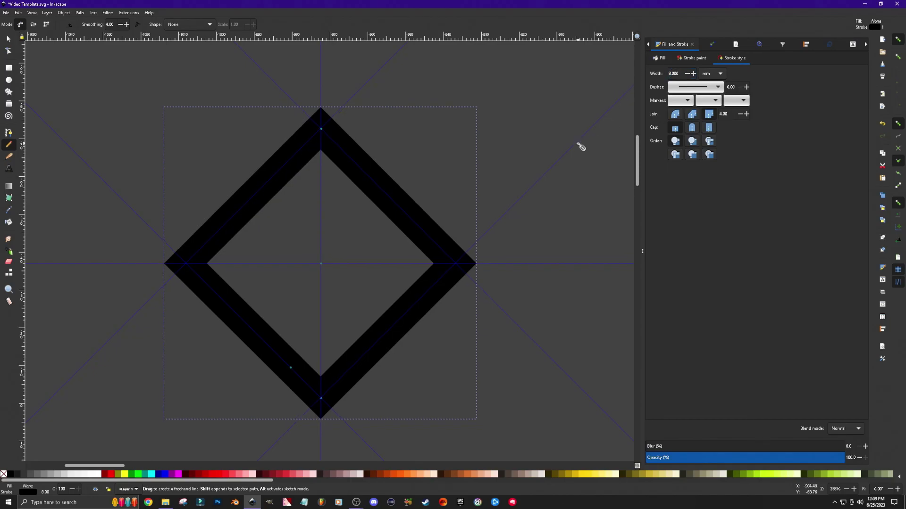
Draw a closed triangle about 36 mm wide over each quarter of the diamond, joining its center to neighbouring corners at the guide intersections.
scroll(580, 144, down, 2)
scroll(580, 145, up, 2)
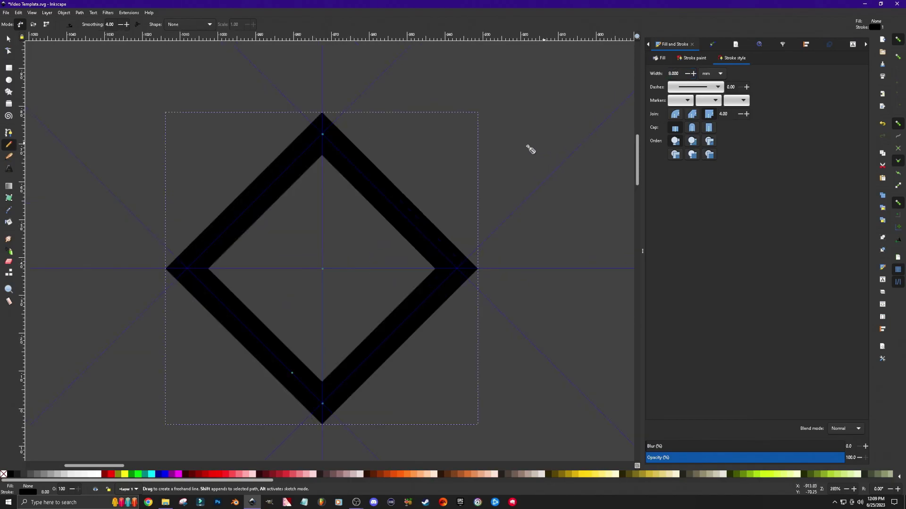
scroll(387, 241, left, 3)
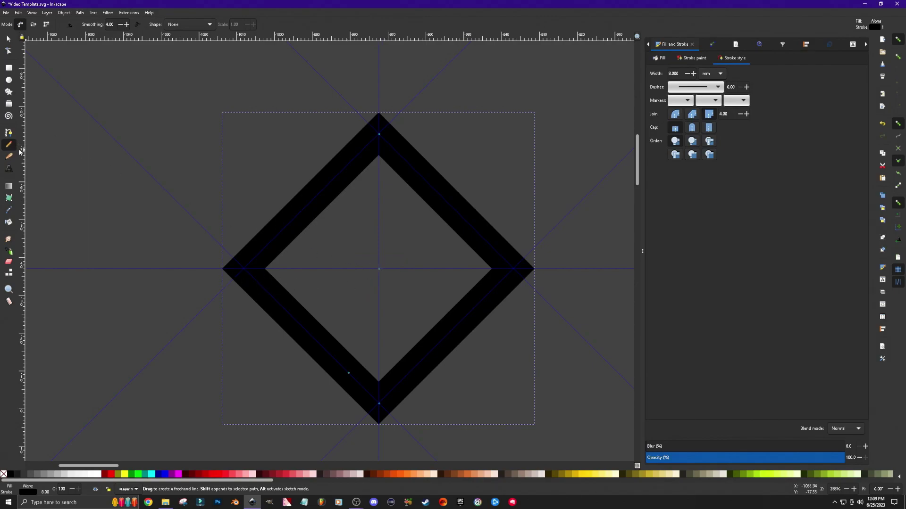
click(245, 269)
click(378, 134)
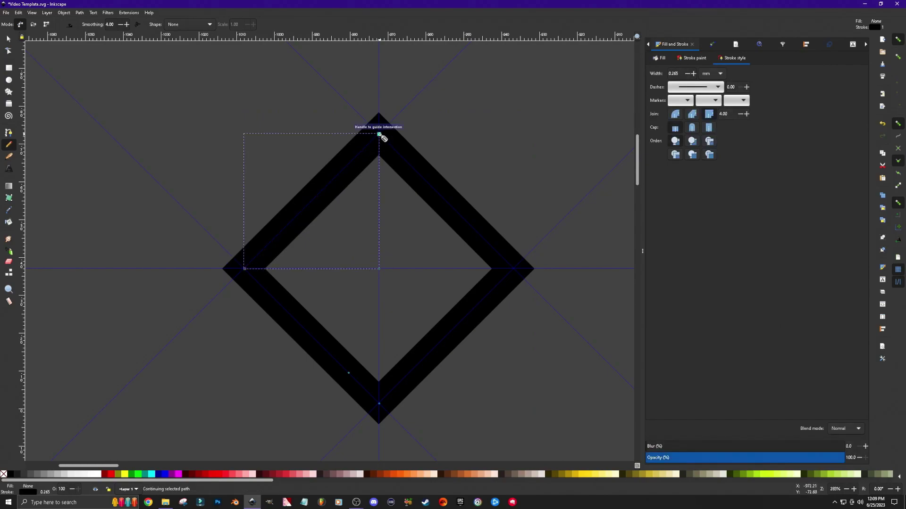
click(379, 269)
click(514, 269)
click(379, 405)
click(379, 269)
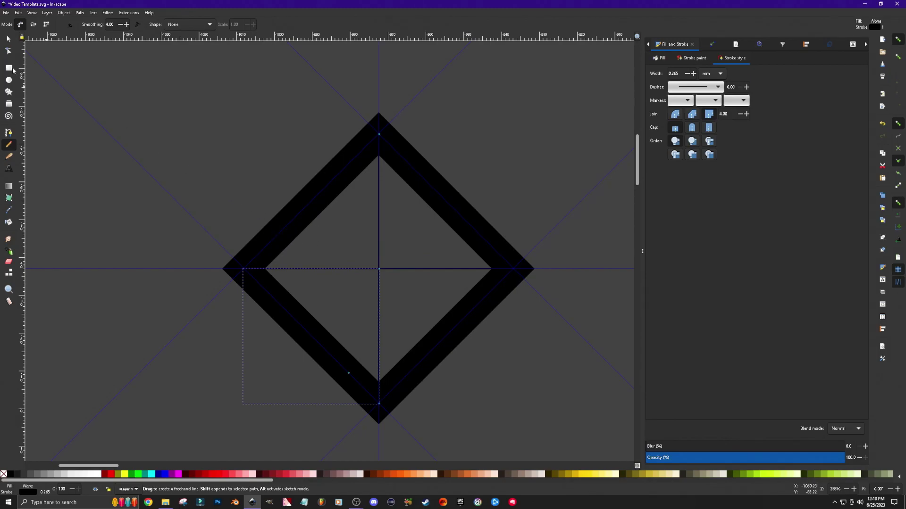
Flip the color chart image horizontally and vertically and move it next to the diamond's left corner.
click(9, 40)
scroll(382, 286, down, 3)
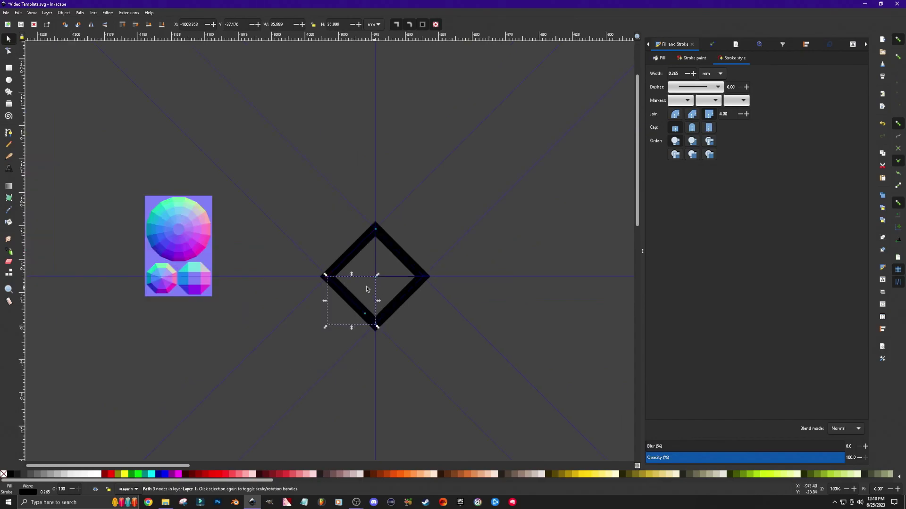
click(177, 231)
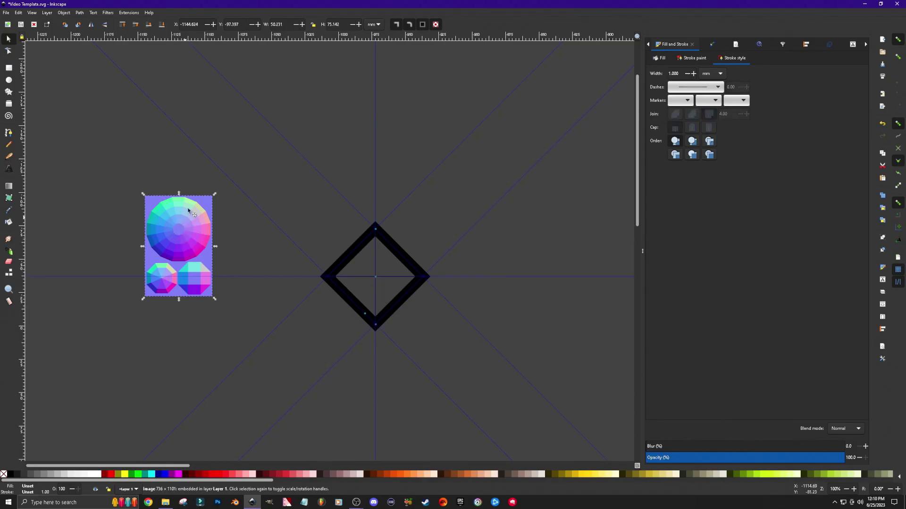
click(91, 24)
click(105, 26)
drag(227, 257, 291, 280)
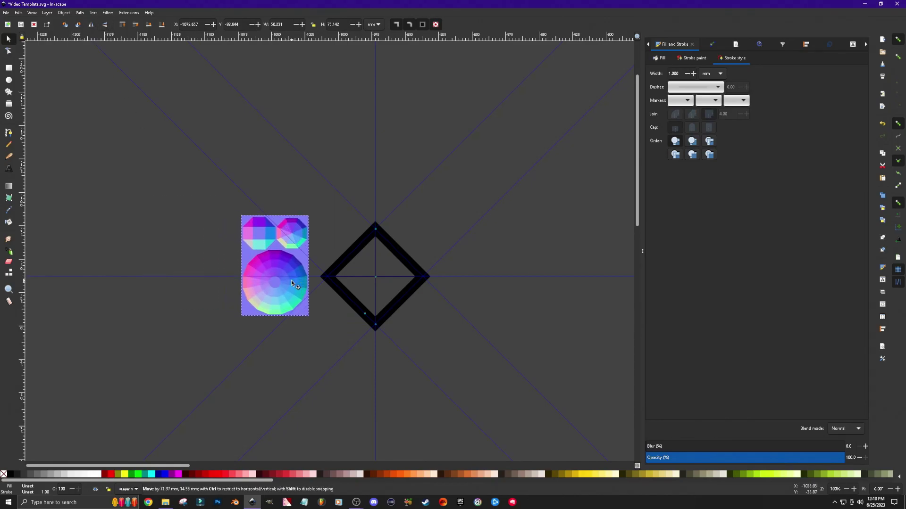
Fill the diamond's triangles with colors sampled from the chart's outer ring: magenta upper-left, dark blue upper-right, pale yellow lower-left, green lower-right.
click(349, 255)
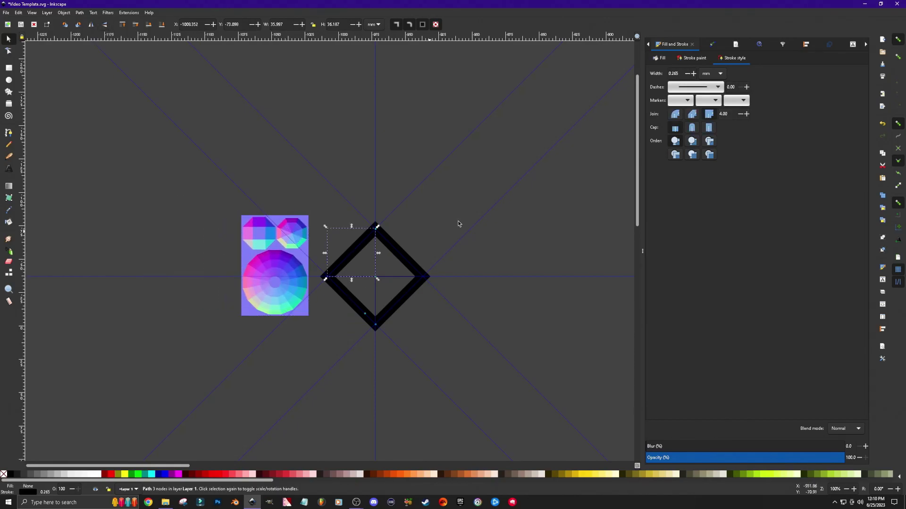
click(660, 58)
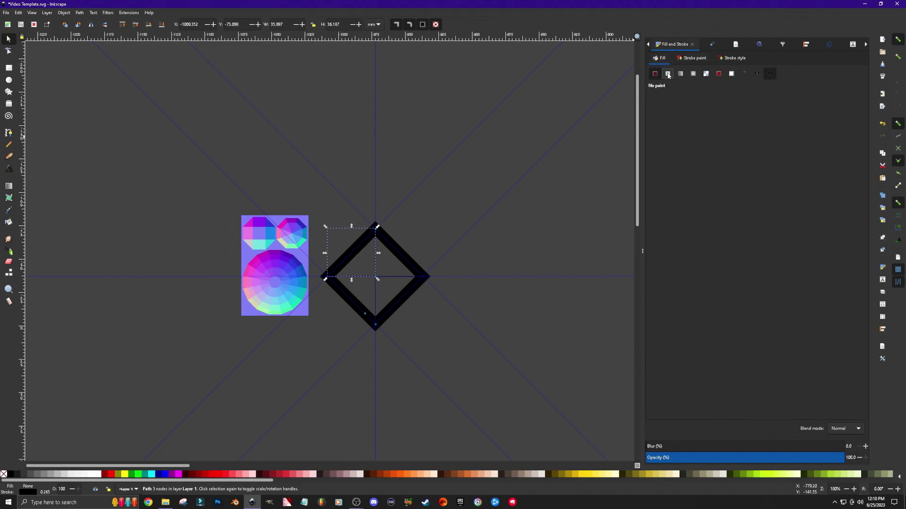
click(668, 73)
click(670, 412)
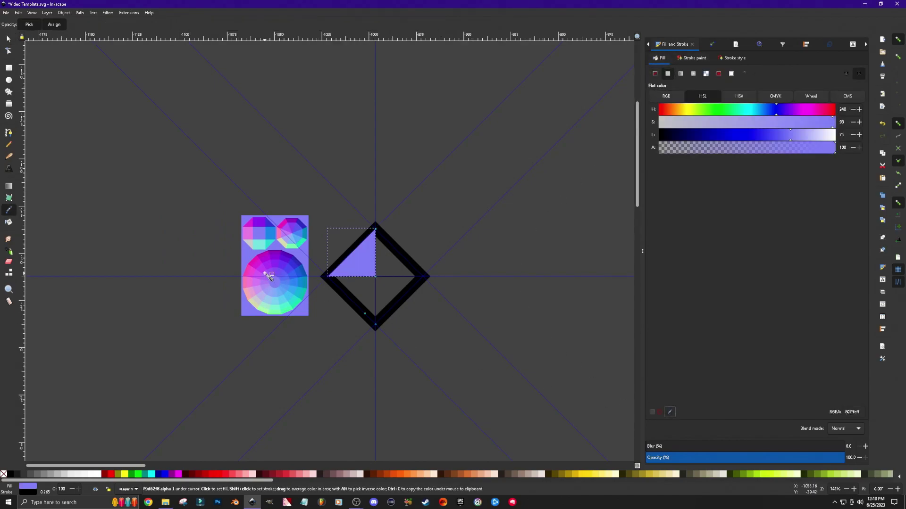
scroll(268, 276, up, 5)
scroll(268, 276, up, 1)
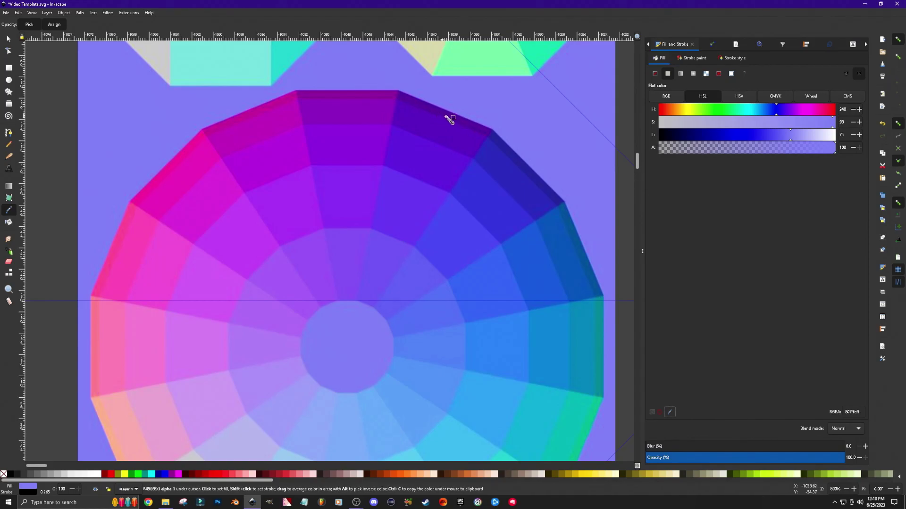
click(162, 175)
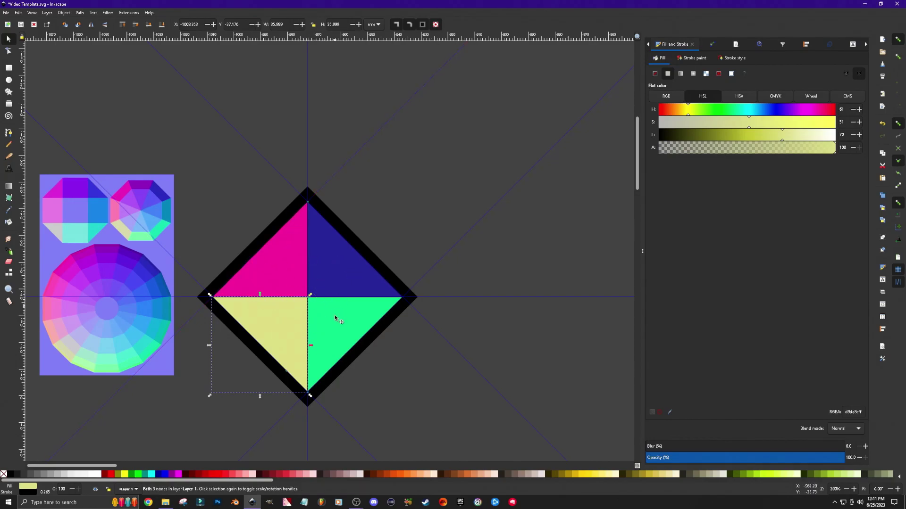
Remove the stroke paint from all four colored triangles.
click(680, 62)
key(Tab)
key(Tab)
key(Tab)
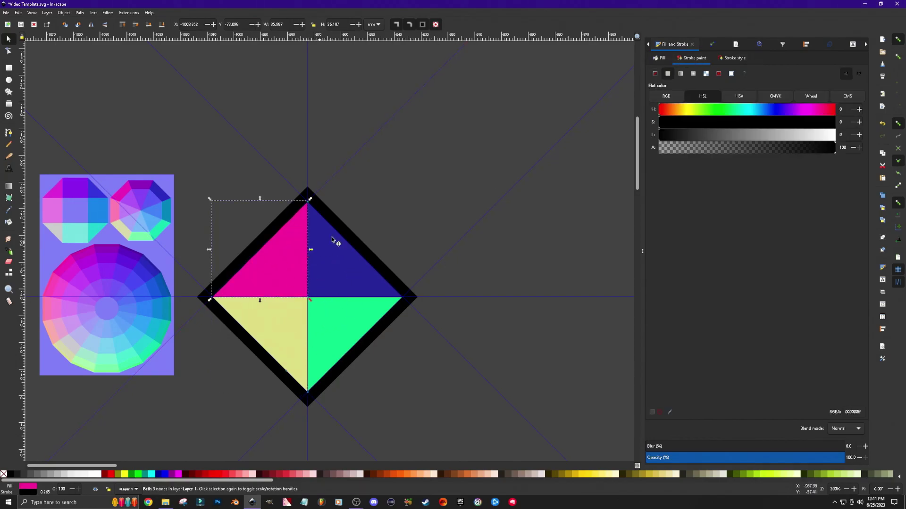
click(426, 207)
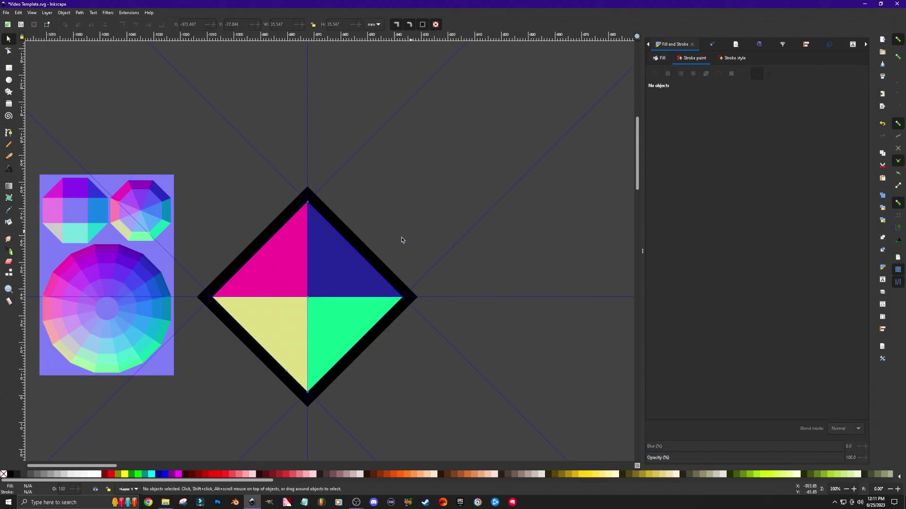
Raise the diamond outline above the triangles and set its stroke to the blue-violet sampled from the center of the chart.
click(361, 245)
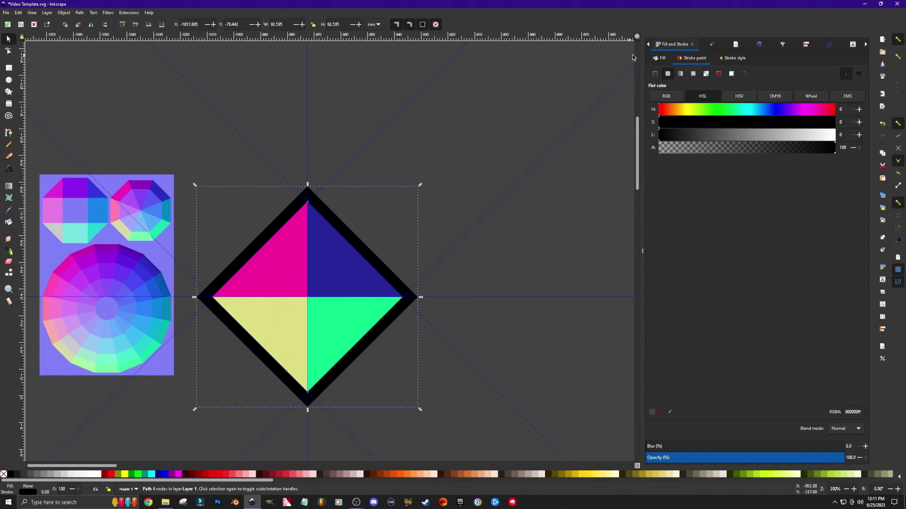
click(122, 24)
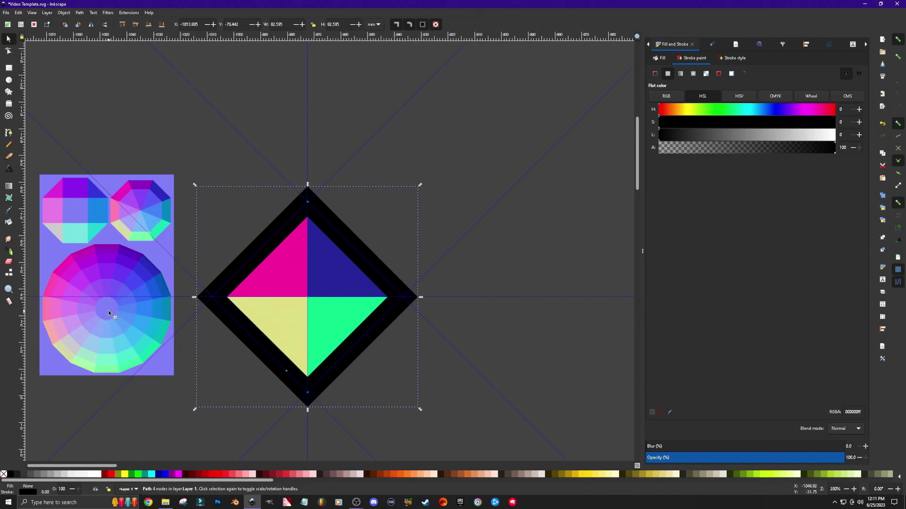
click(670, 413)
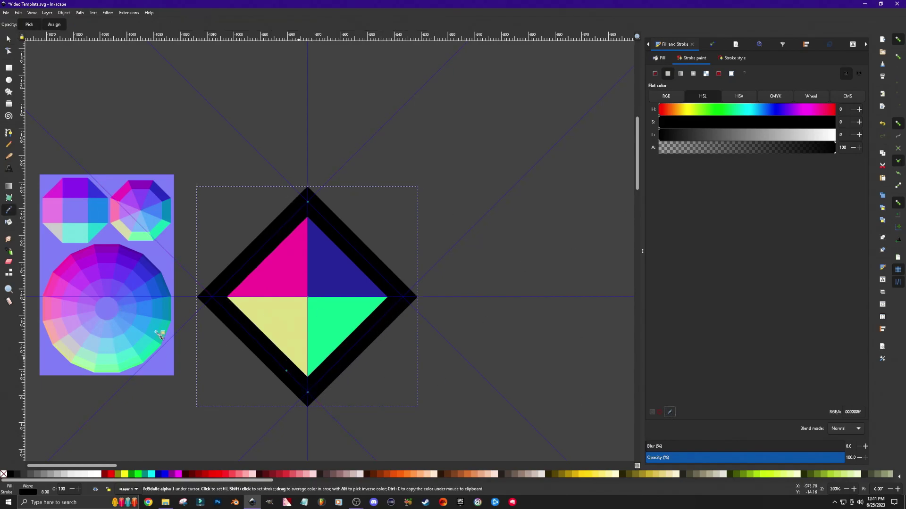
click(108, 310)
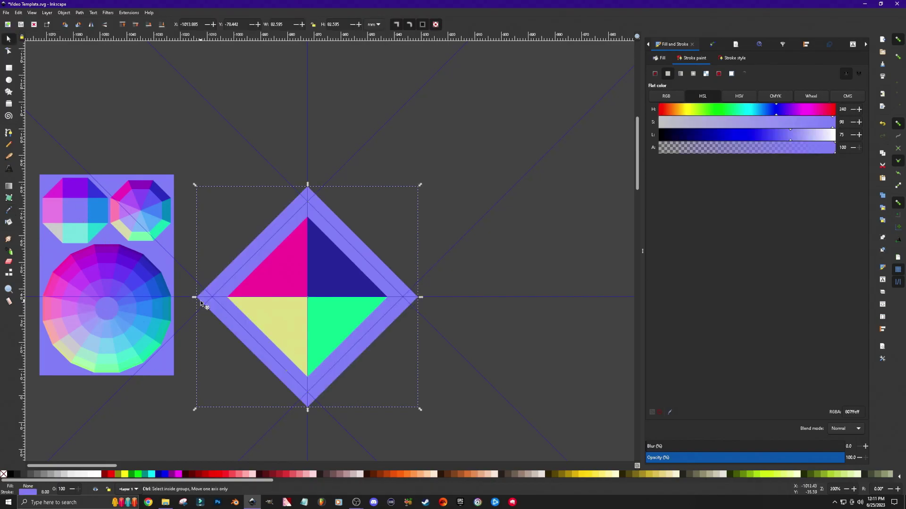
Move the color chart farther left of the diamond and group the outline with its four triangles.
ctrl+scroll(201, 301, down, 3)
drag(154, 272, 53, 243)
drag(154, 205, 330, 387)
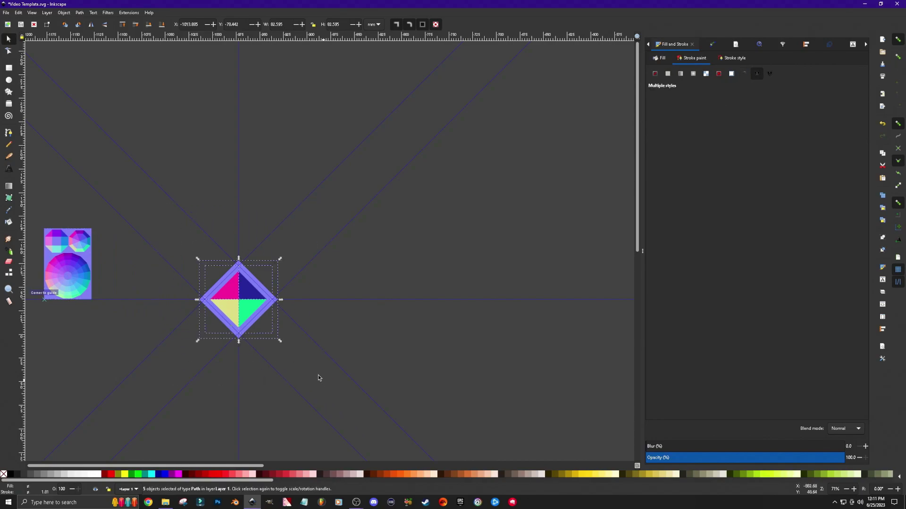
right_click(244, 293)
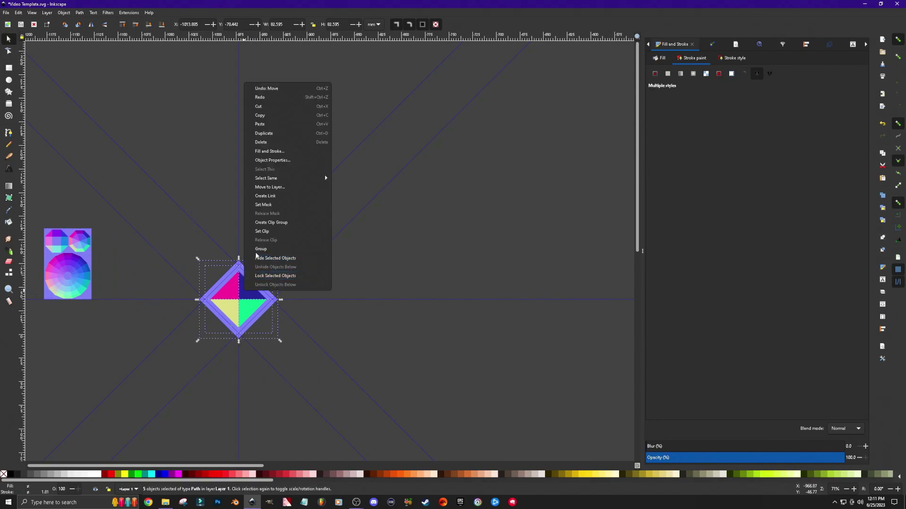
click(264, 255)
Copy the diamond group, paste it and snap the copy against the original's lower-right edge along the guides.
key(ctrl)
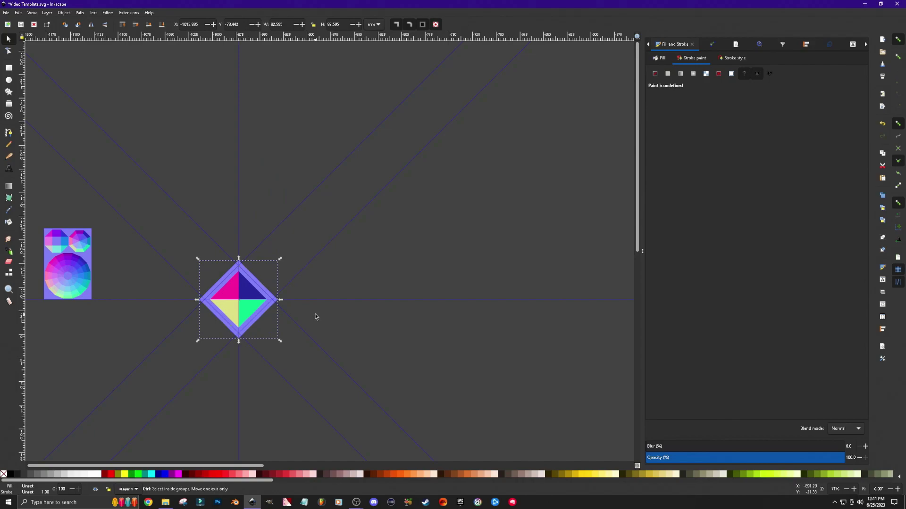
scroll(315, 313, down, 2)
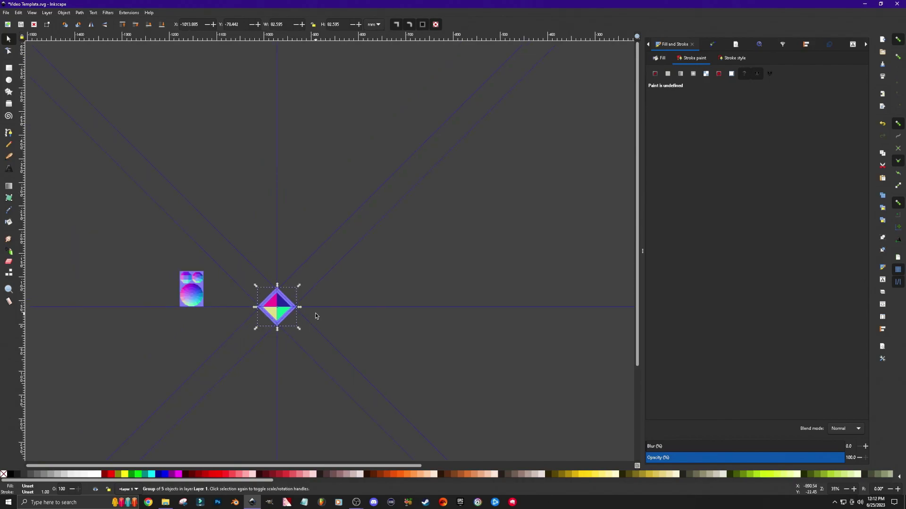
scroll(352, 333, down, 2)
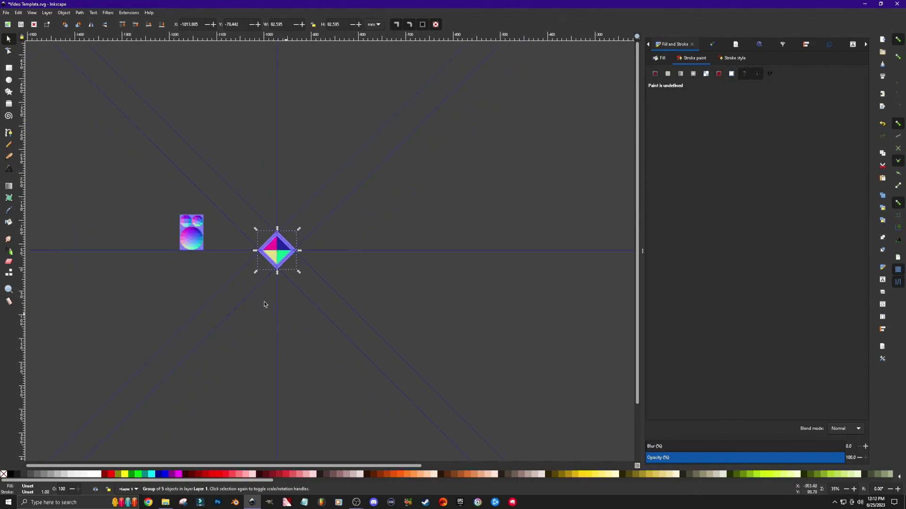
click(287, 262)
key(ctrl+v)
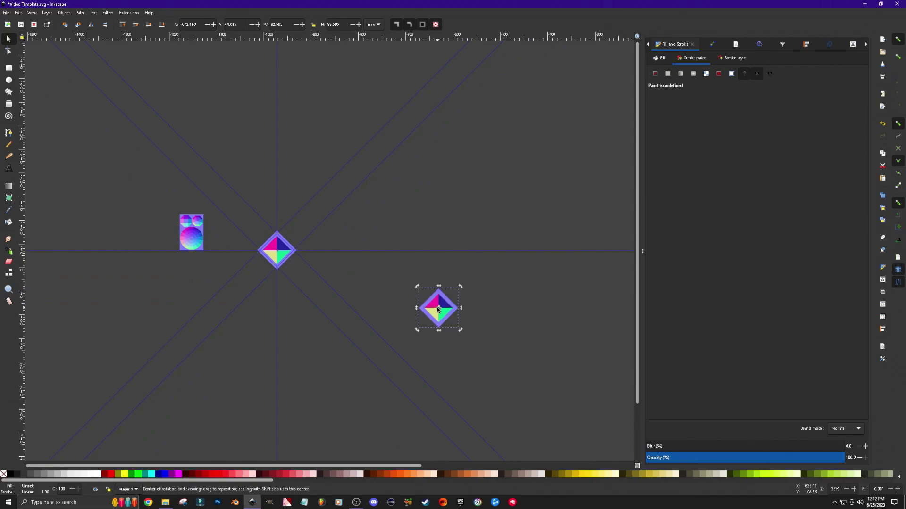
drag(437, 307, 296, 269)
click(410, 283)
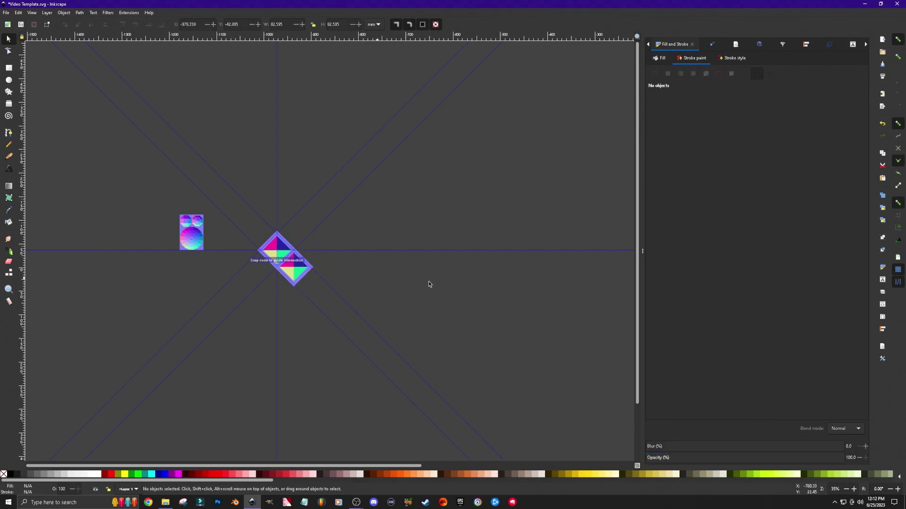
Paste three more diamonds and snap each to the end of the diagonal row to make a row of five.
key(ctrl)
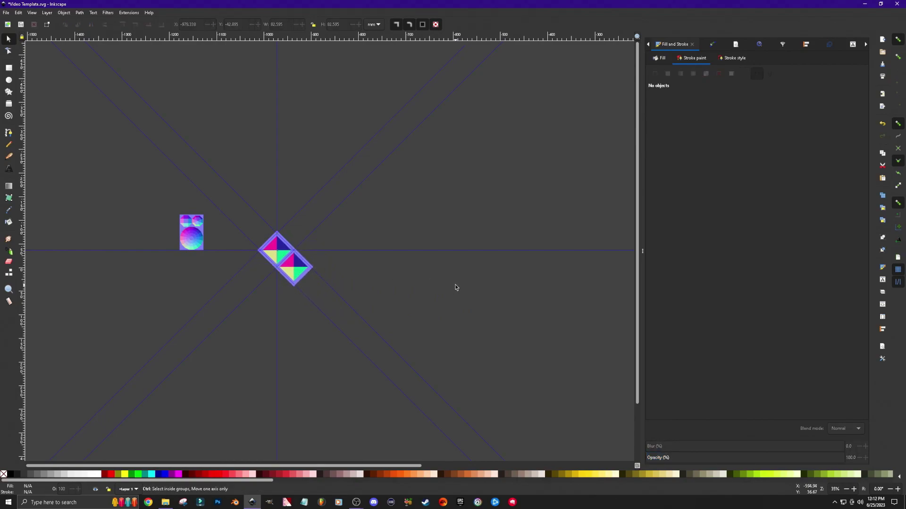
key(ctrl+v)
drag(455, 287, 308, 290)
key(ctrl+v)
drag(425, 299, 327, 302)
key(ctrl+v)
drag(422, 312, 345, 321)
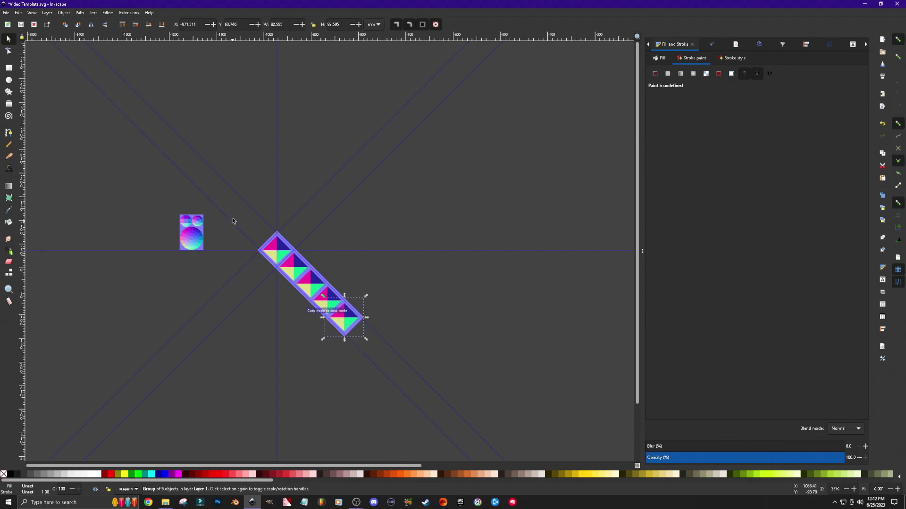
Copy the row of five diamonds, snap the copy to its lower end and group all ten diamonds.
drag(238, 207, 420, 381)
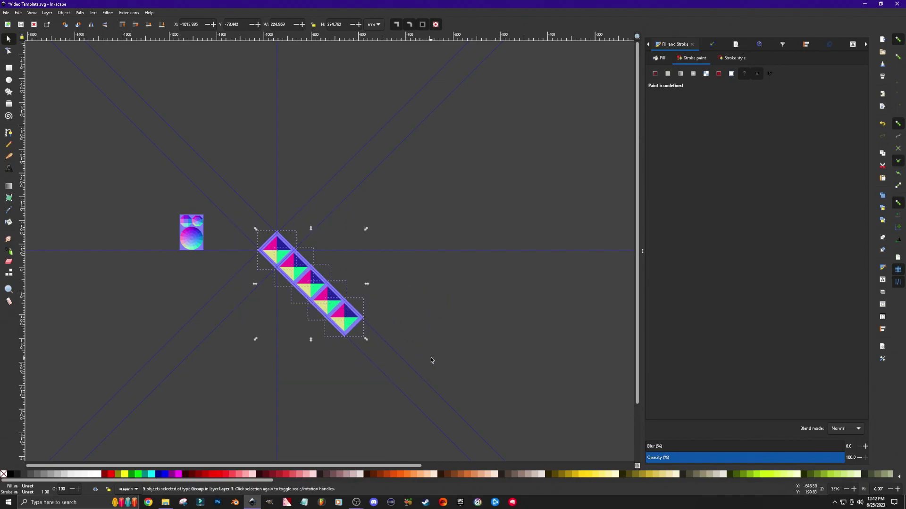
key(ctrl+c)
key(ctrl+v)
drag(392, 322, 362, 338)
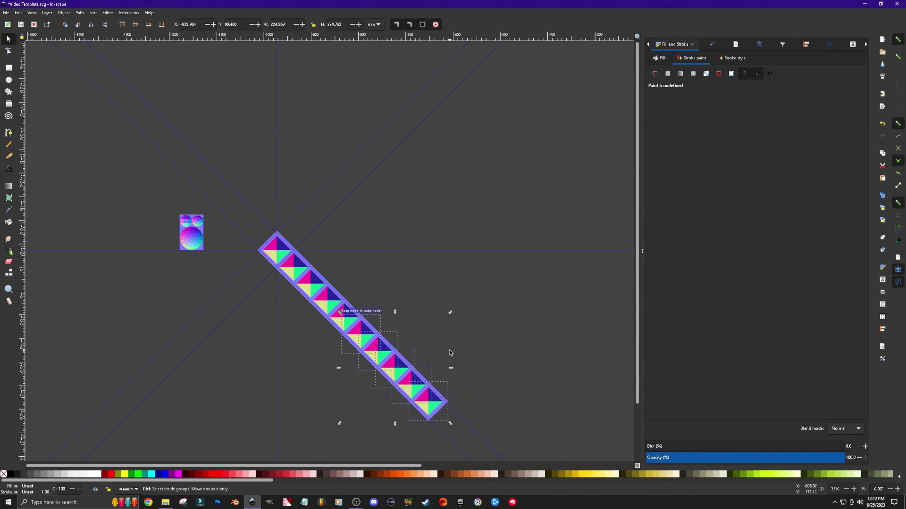
drag(241, 181, 496, 449)
right_click(351, 340)
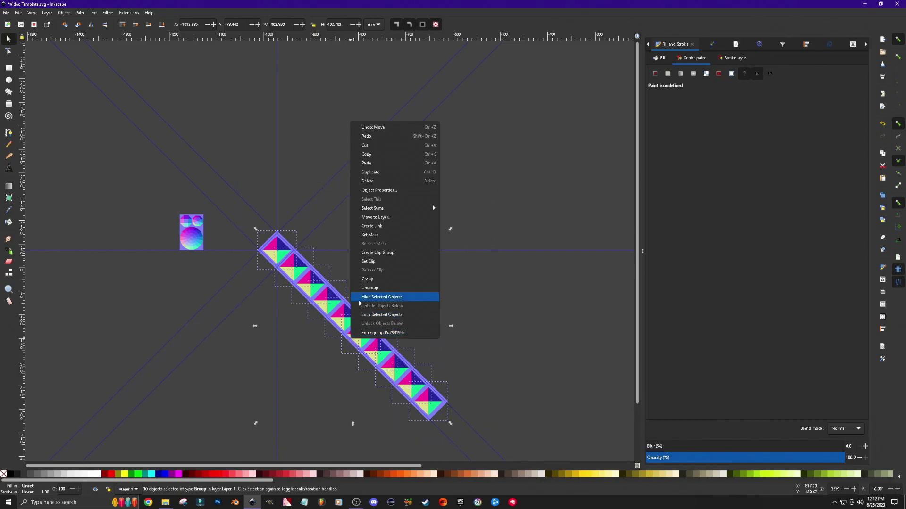
click(368, 278)
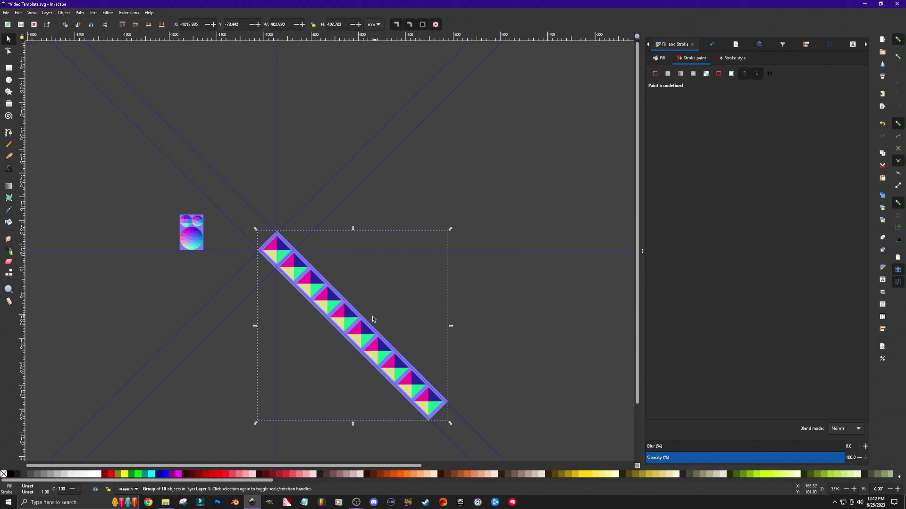
Snap copies of the ten-diamond row side by side into a large diamond of ten rows and group them.
drag(501, 333, 509, 196)
scroll(536, 294, down, 3)
drag(421, 194, 577, 356)
right_click(491, 285)
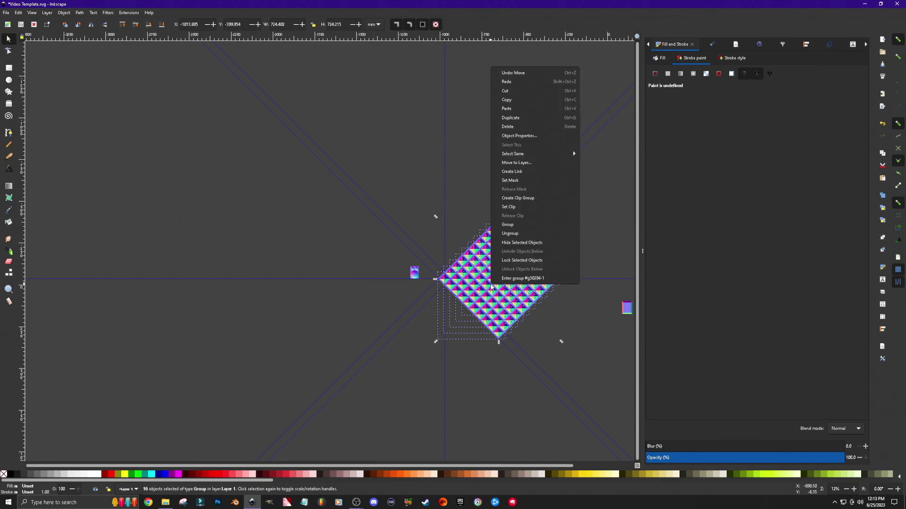
click(506, 226)
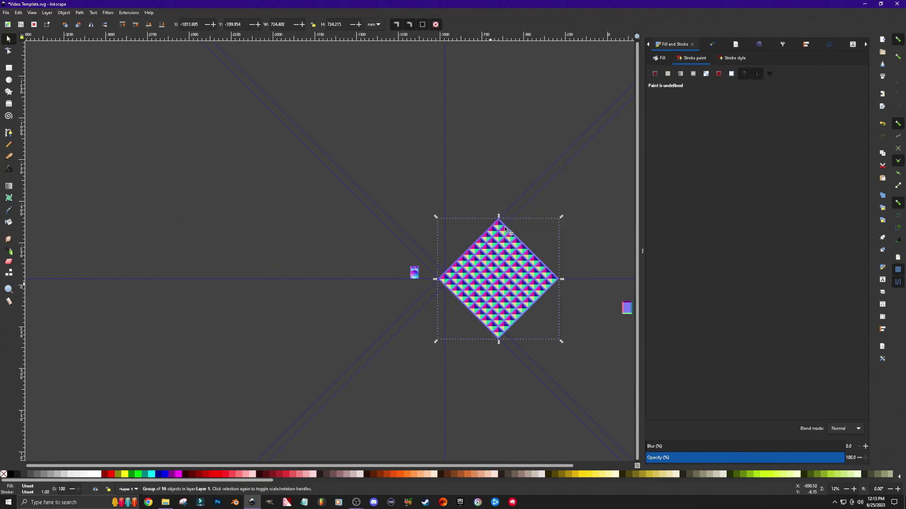
Move the color chart and the grouped diamond grid away from the guide crossing to the open canvas on the left.
scroll(545, 329, left, 1)
scroll(545, 328, right, 5)
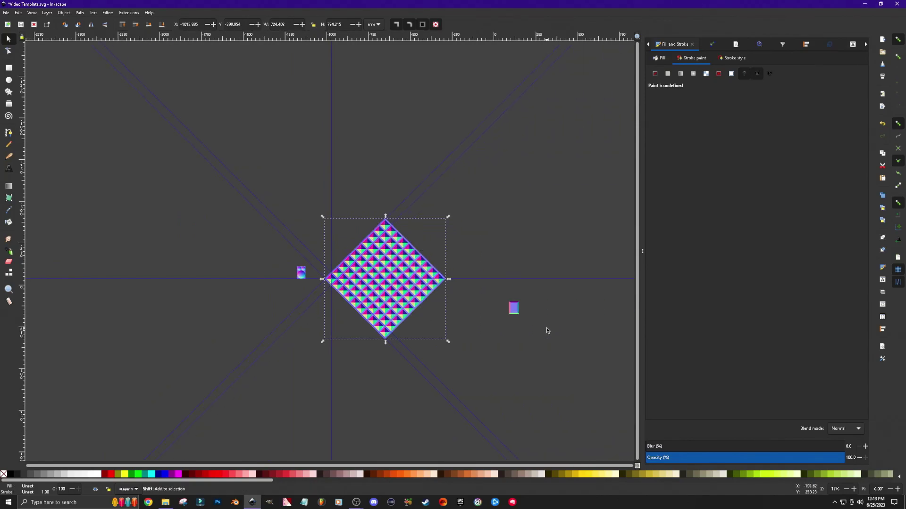
drag(301, 272, 136, 241)
drag(366, 272, 74, 358)
scroll(109, 344, left, 4)
scroll(198, 361, down, 1)
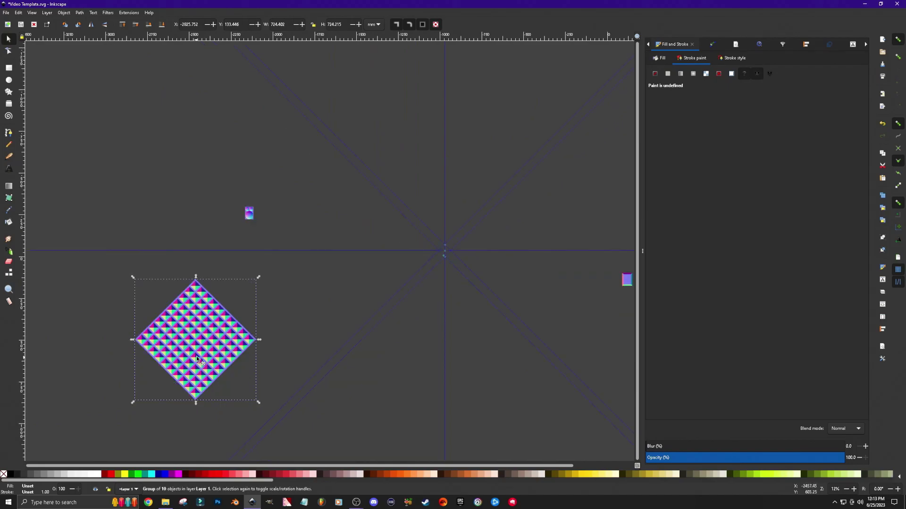
scroll(313, 337, down, 2)
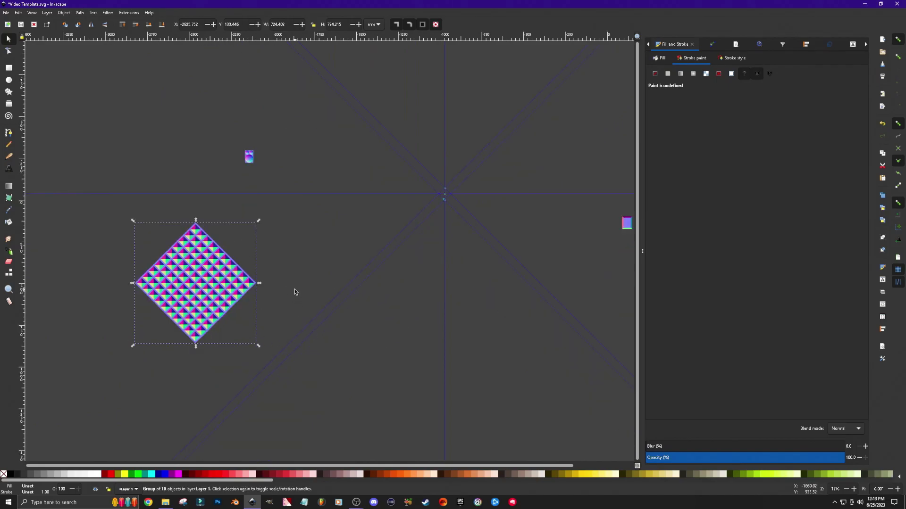
Duplicate the diamond grid three times, snap the four grids together into one larger diamond and group them.
key(ctrl+d)
drag(191, 279, 311, 279)
key(space)
scroll(368, 297, down, 2)
click(291, 202)
drag(215, 204, 408, 370)
right_click(333, 293)
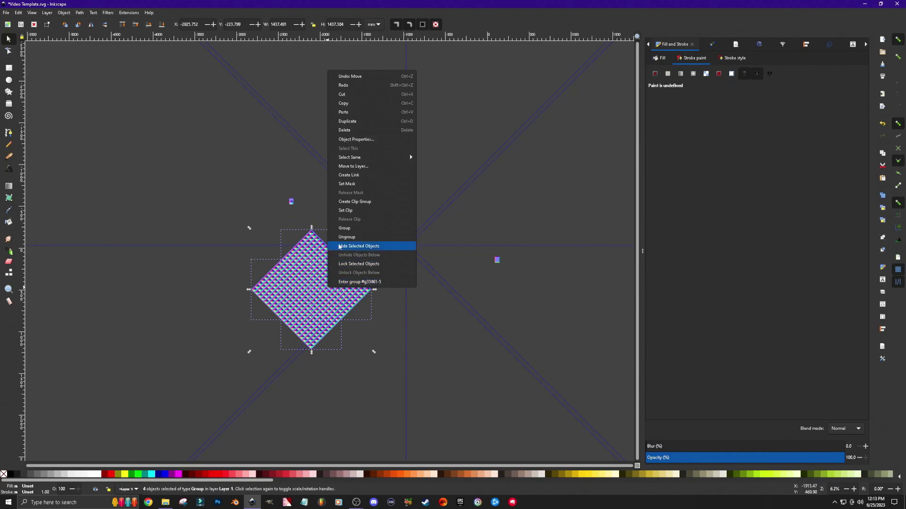
click(341, 228)
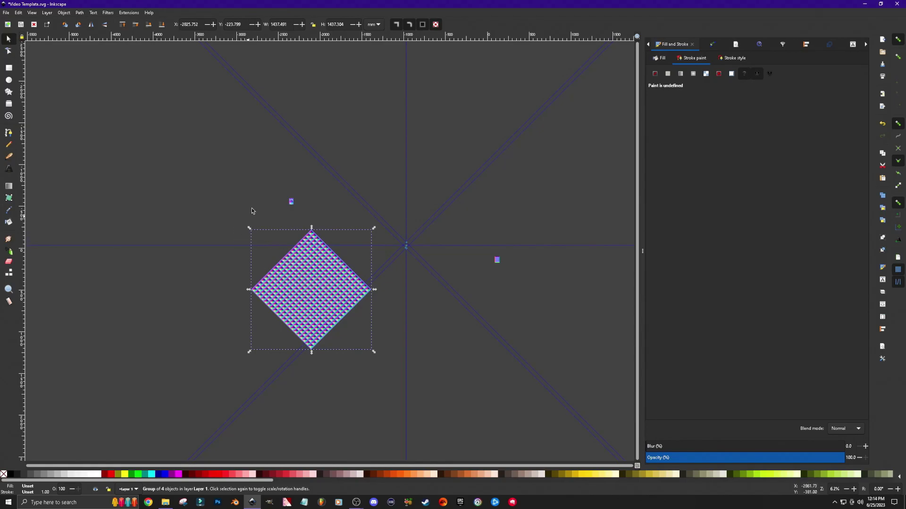
Lock the proportions, scale the large diamond grid down to about 112 mm wide and place it right of the bevelled rectangle.
click(312, 24)
drag(249, 229, 518, 259)
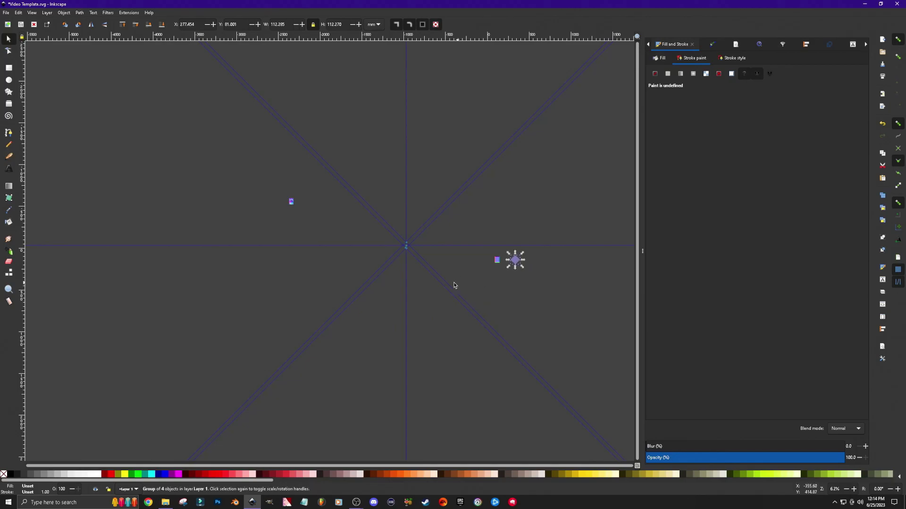
scroll(443, 316, up, 8)
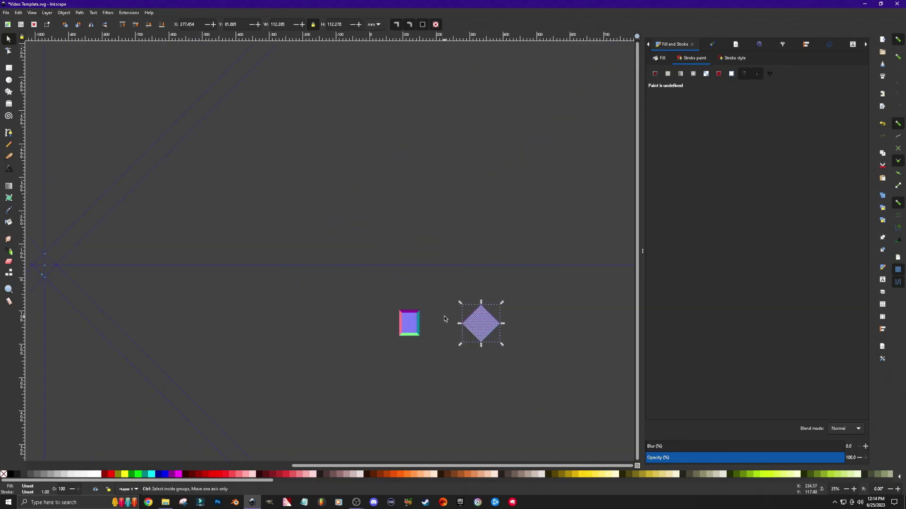
scroll(443, 318, right, 2)
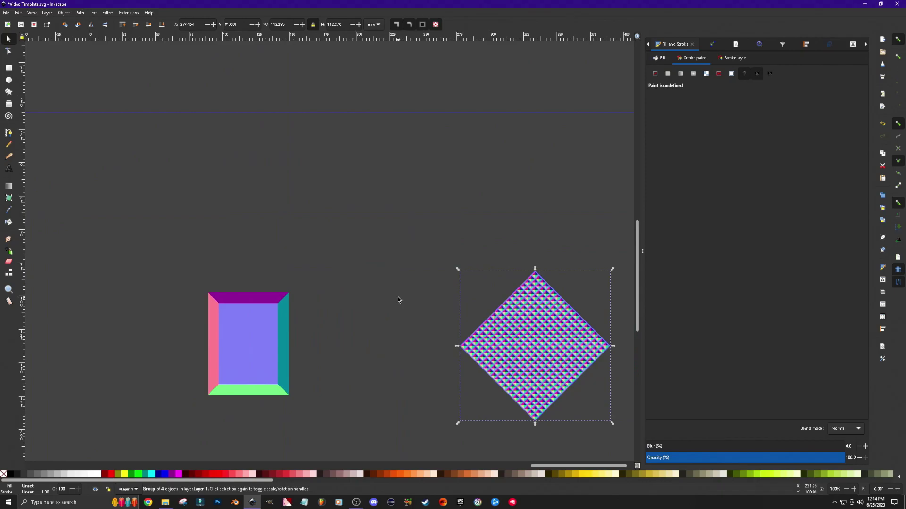
scroll(397, 299, down, 2)
scroll(422, 320, up, 2)
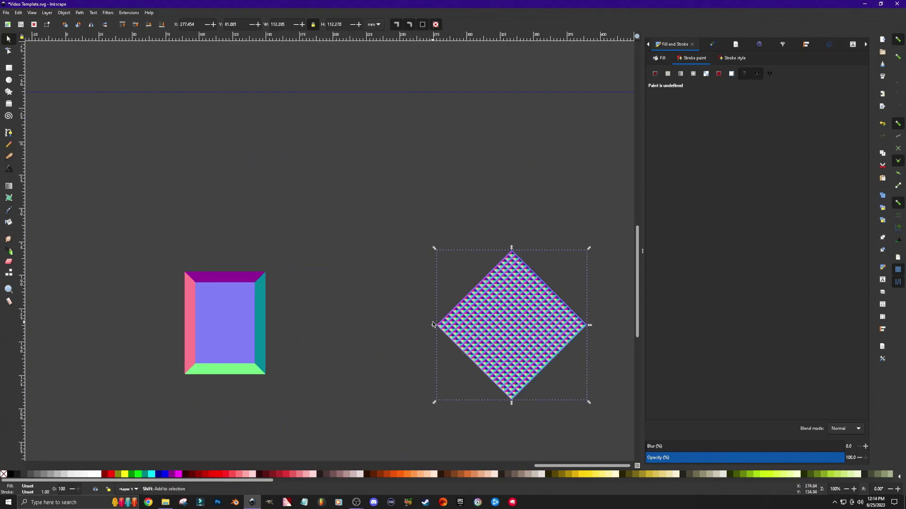
Paste a copy of the bevelled rectangle's inner panel and place it in front of the large diamond grid's center.
drag(508, 337, 453, 318)
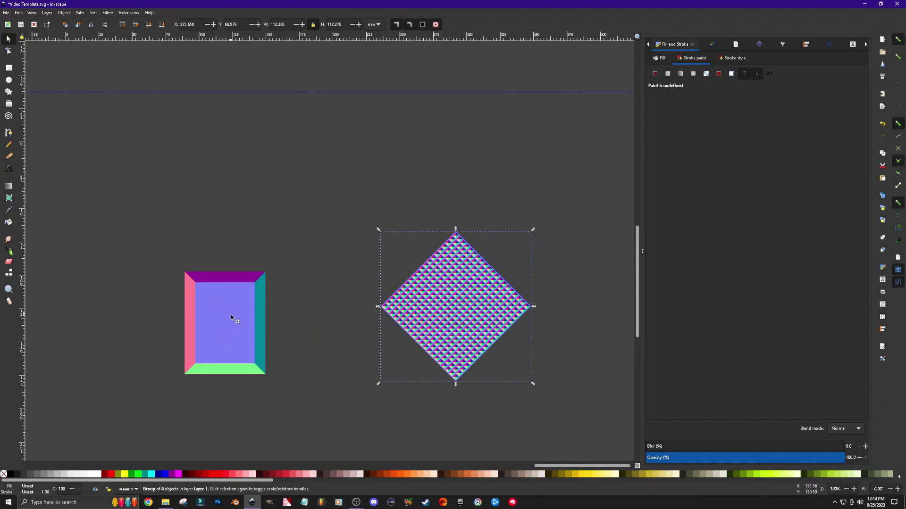
click(216, 320)
key(ctrl+c)
key(ctrl+v)
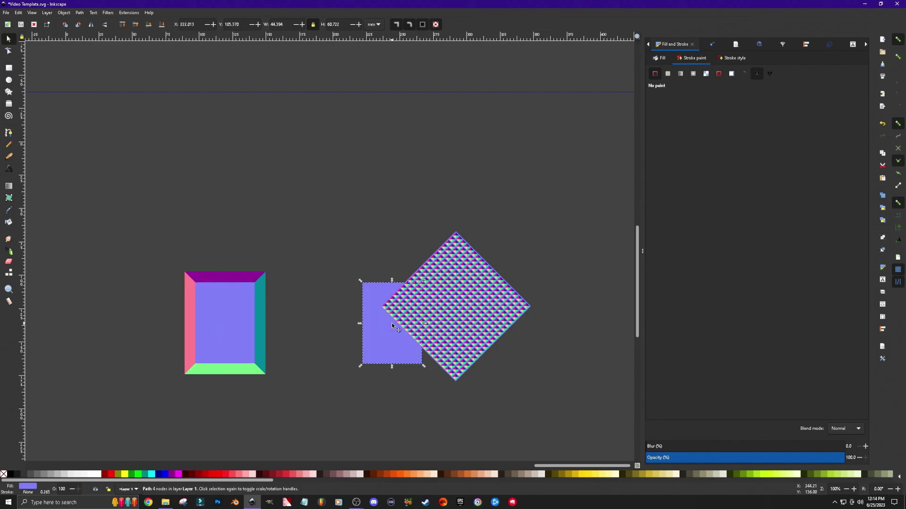
drag(391, 323, 373, 356)
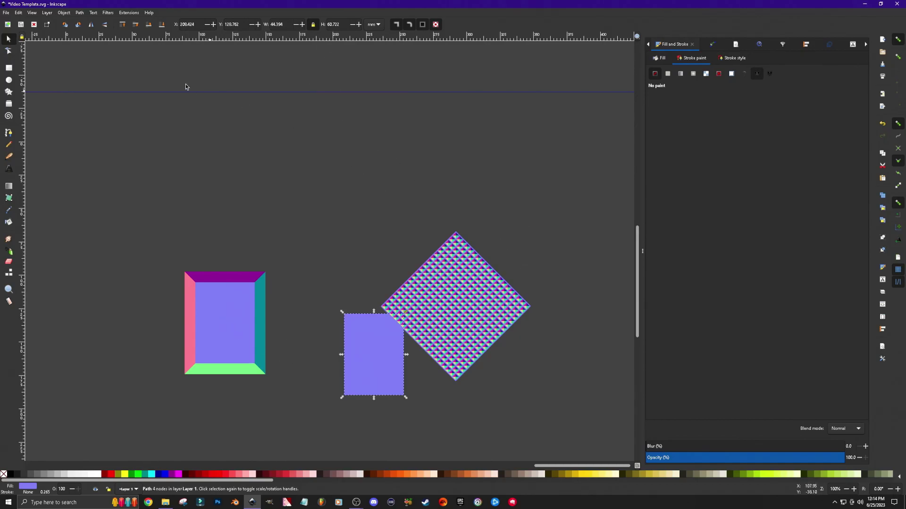
drag(372, 354, 458, 296)
click(122, 25)
Clip the diamond grid to the pasted panel with Set Clip.
drag(327, 173, 578, 414)
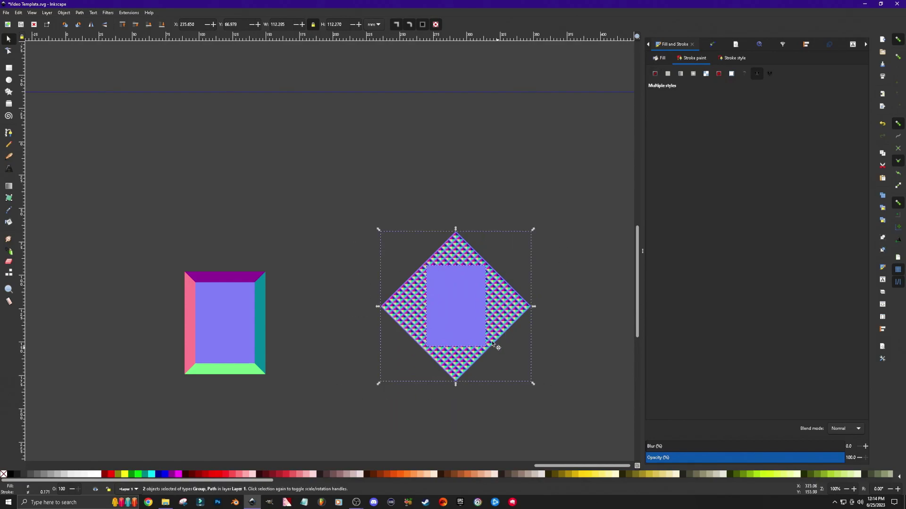
right_click(498, 311)
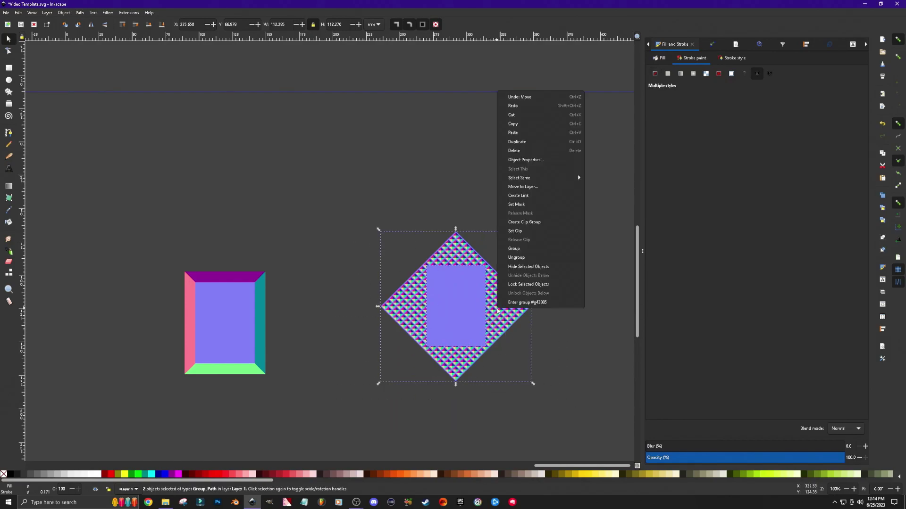
click(516, 234)
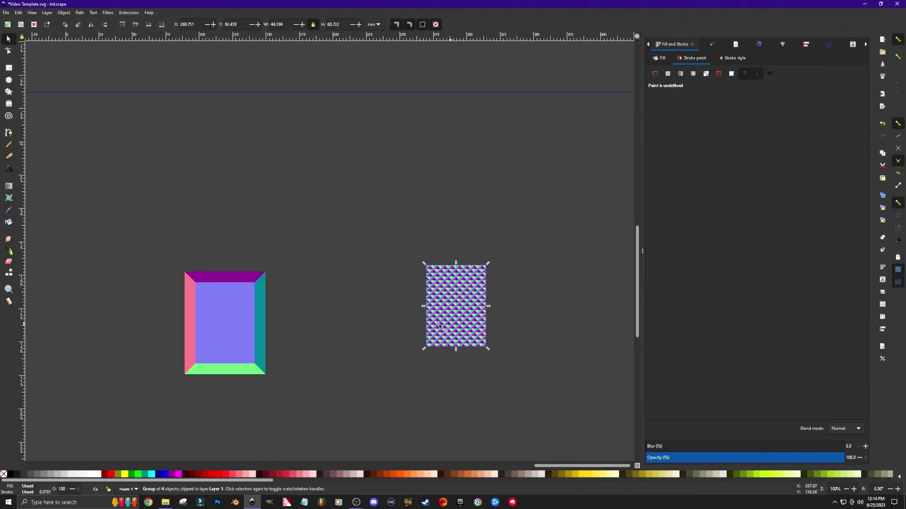
Move the original inner panel out of the bevelled frame and snap the clipped diamond pattern into its place.
drag(225, 322, 385, 97)
drag(450, 297, 222, 322)
scroll(218, 307, left, 4)
scroll(328, 319, up, 4)
drag(307, 225, 286, 199)
click(545, 299)
scroll(539, 321, down, 4)
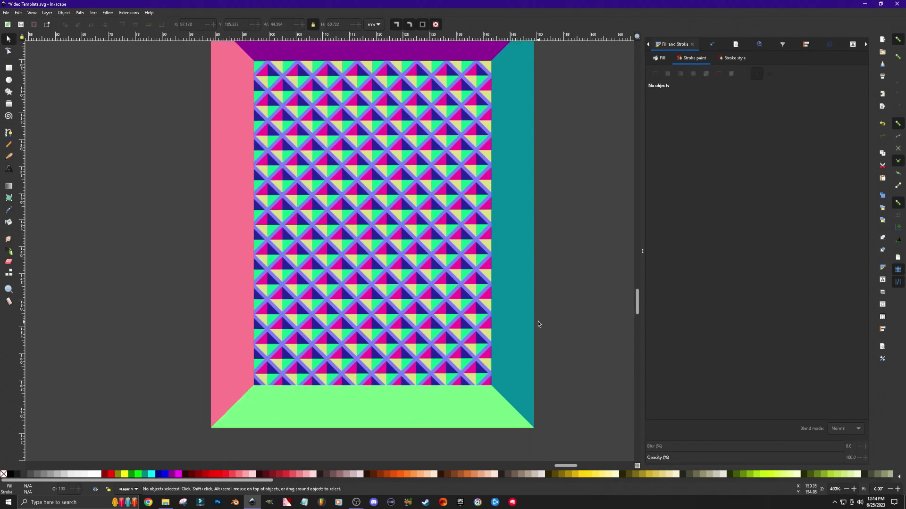
scroll(536, 338, down, 3)
scroll(530, 365, right, 3)
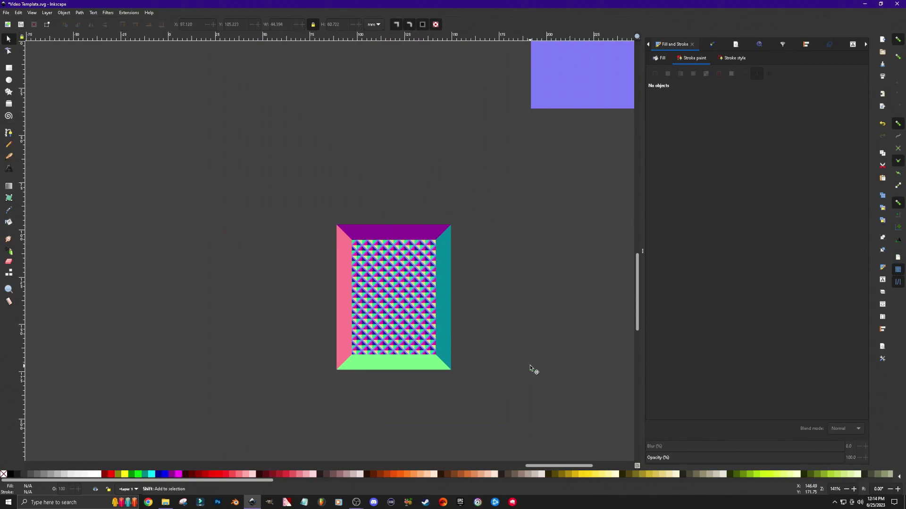
Group the four bevel pieces with the clipped diamond pattern.
drag(265, 176, 546, 428)
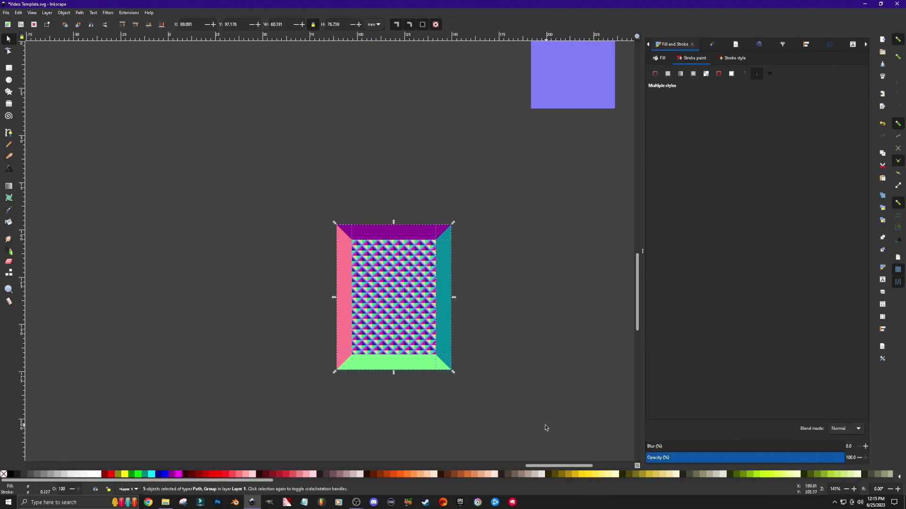
right_click(383, 302)
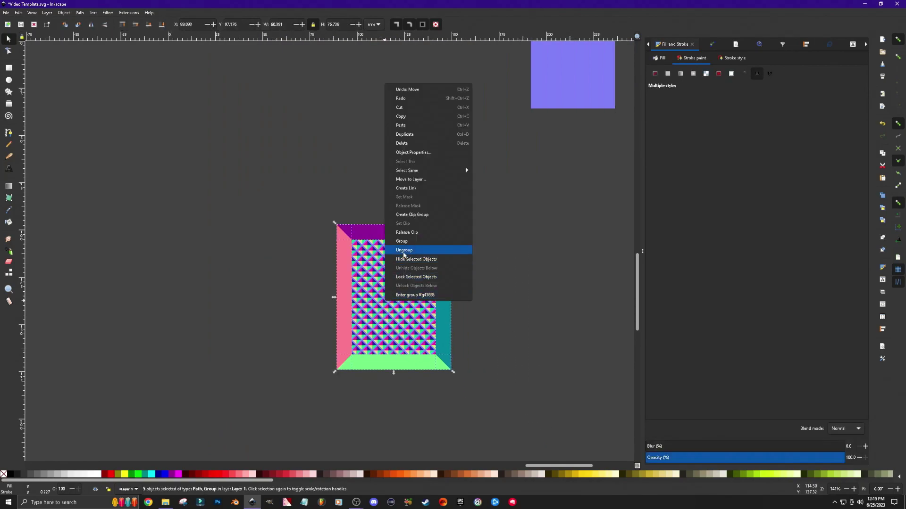
click(404, 246)
Move the plain blue panel beside the bevelled frame and give it a grey fill with saturation 0 and lightness 60.
drag(570, 97, 549, 346)
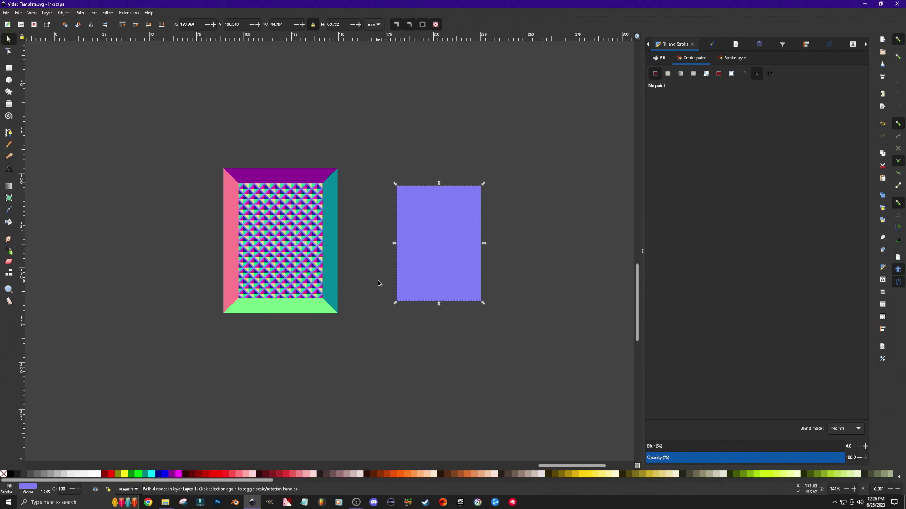
click(425, 232)
click(662, 59)
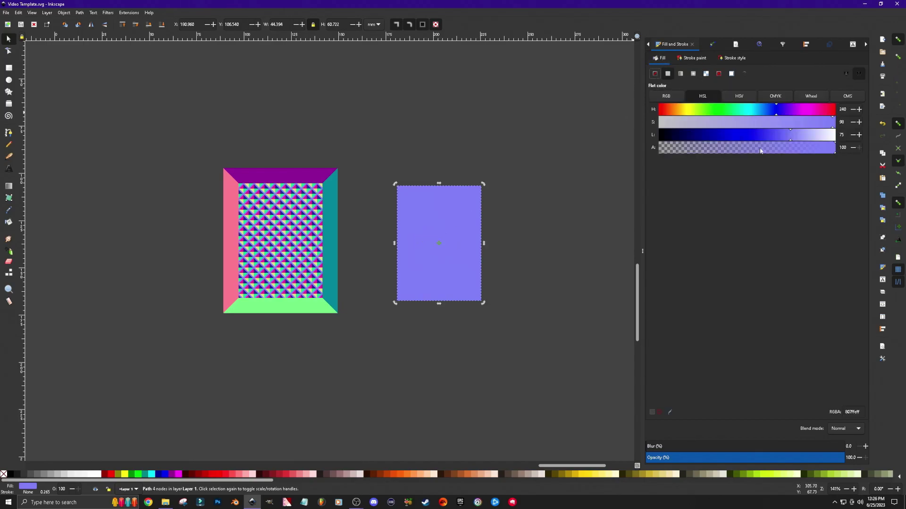
drag(789, 141, 759, 139)
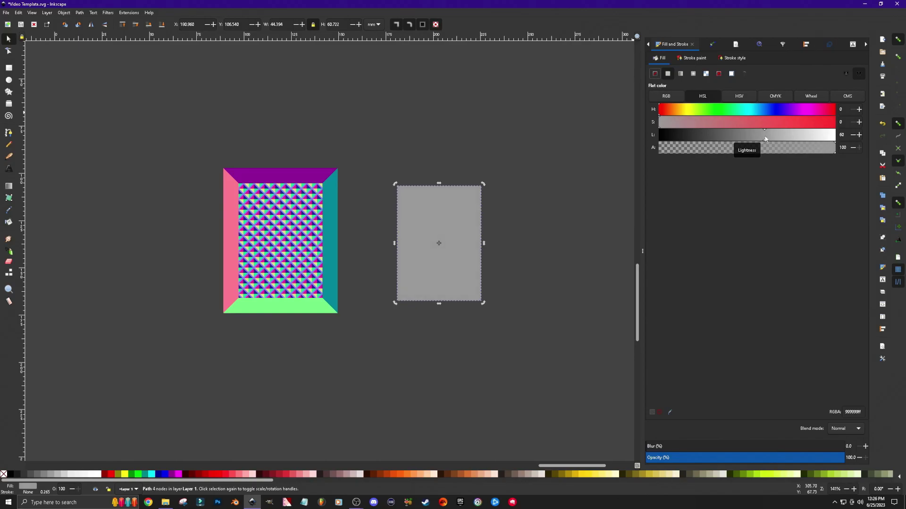
click(547, 199)
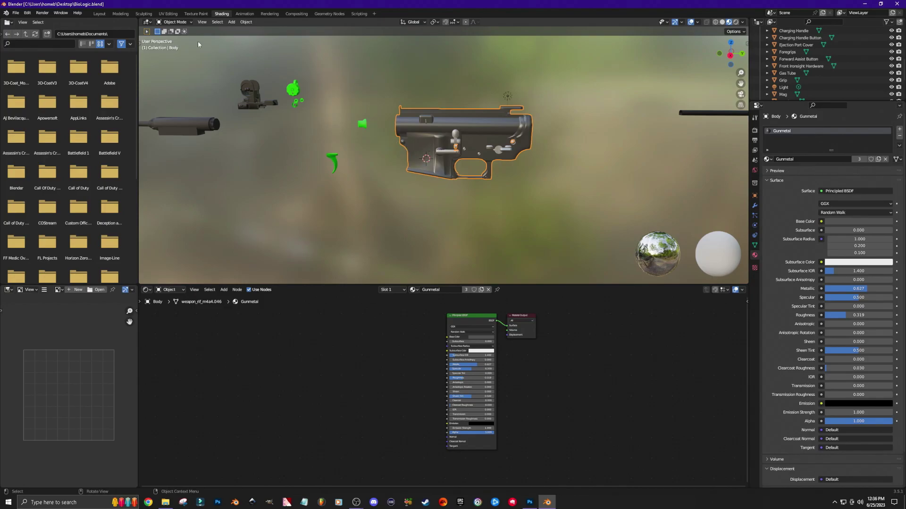
Switch to the Texture Paint workspace and add a Normal paint slot of 2048 × 2048 px to the gun body.
click(197, 14)
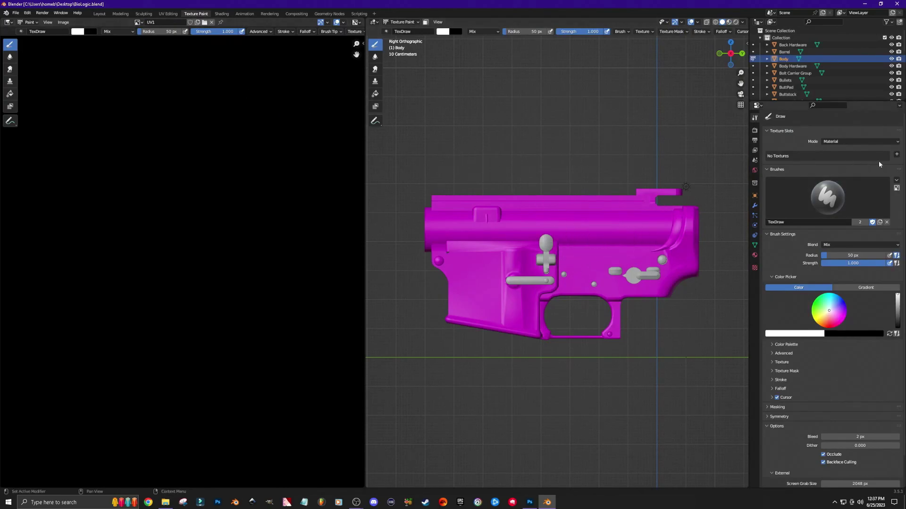
click(896, 154)
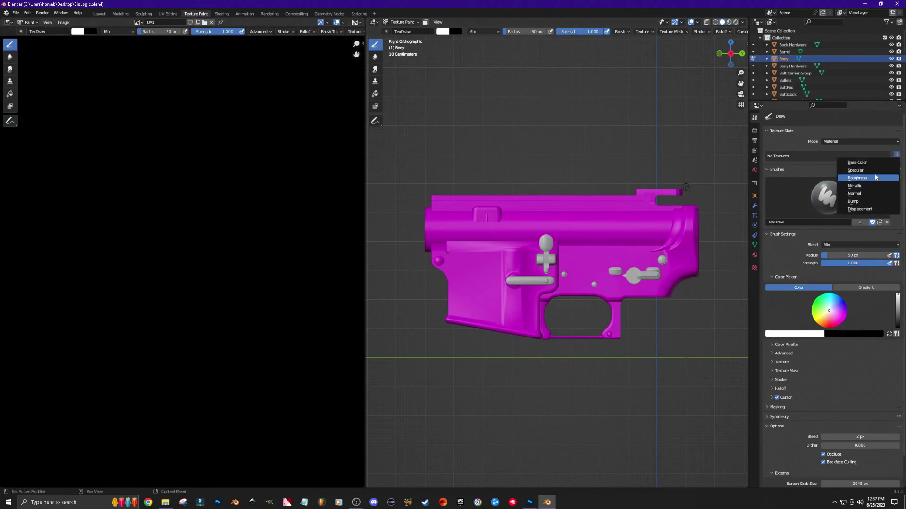
click(869, 193)
click(872, 213)
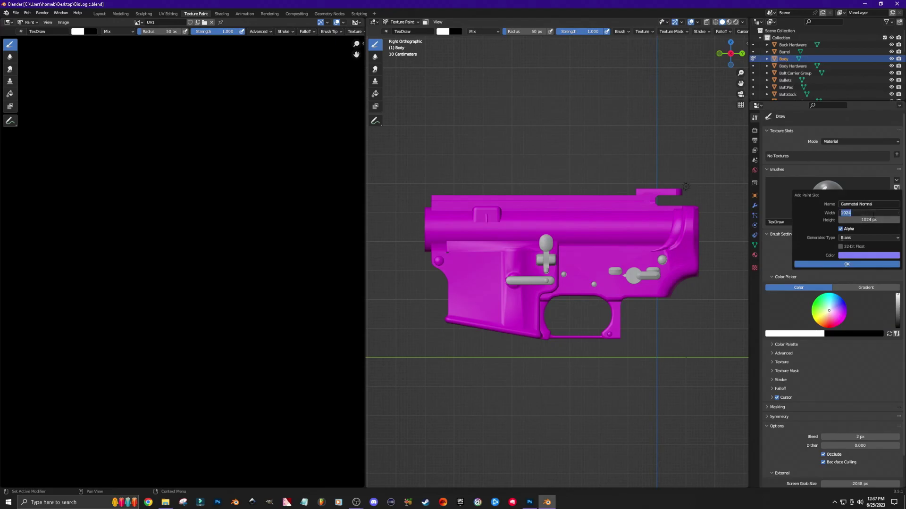
text(2048)
click(883, 219)
text(2)
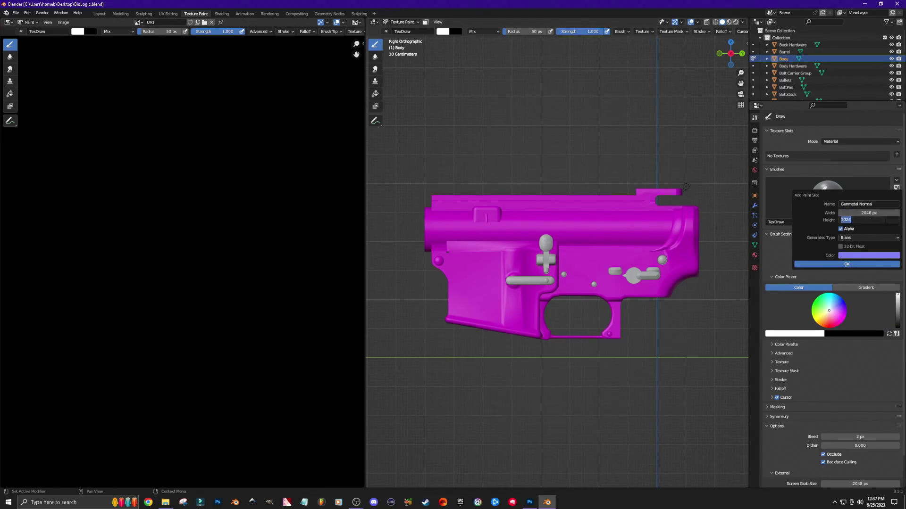
text(048)
click(846, 264)
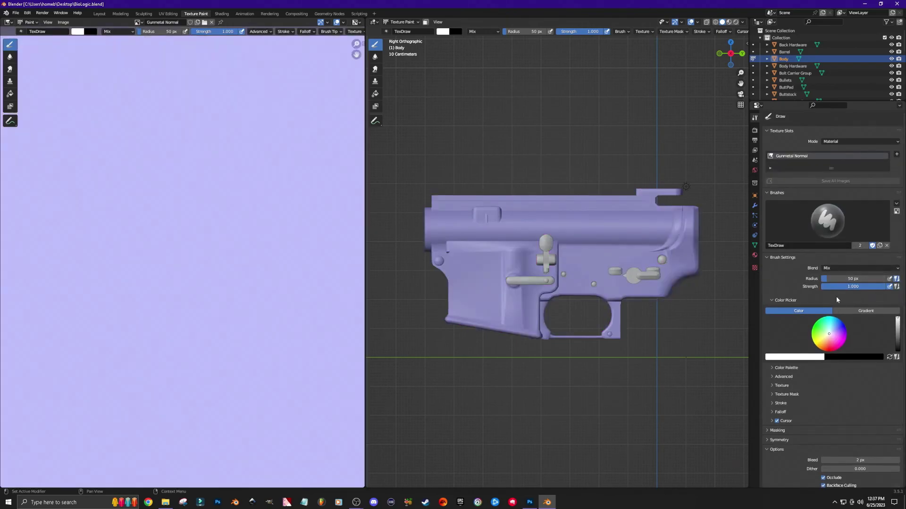
Quick Edit the gun body view in Photoshop and place Normal.png from the desktop on the magazine well.
scroll(852, 435, down, 3)
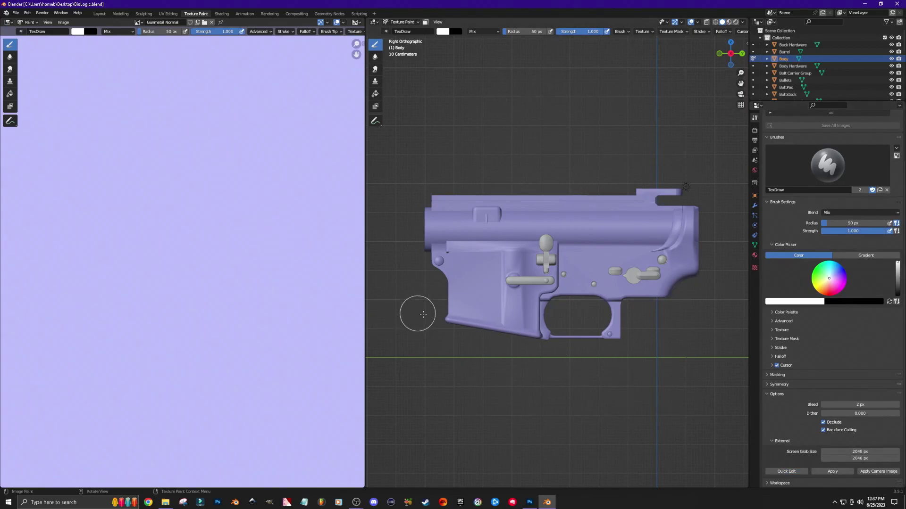
click(786, 471)
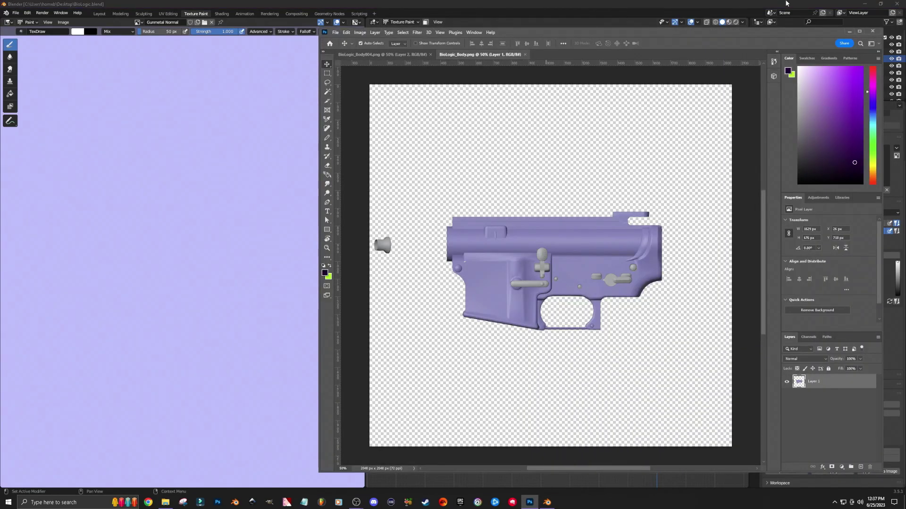
click(864, 4)
drag(38, 32, 483, 290)
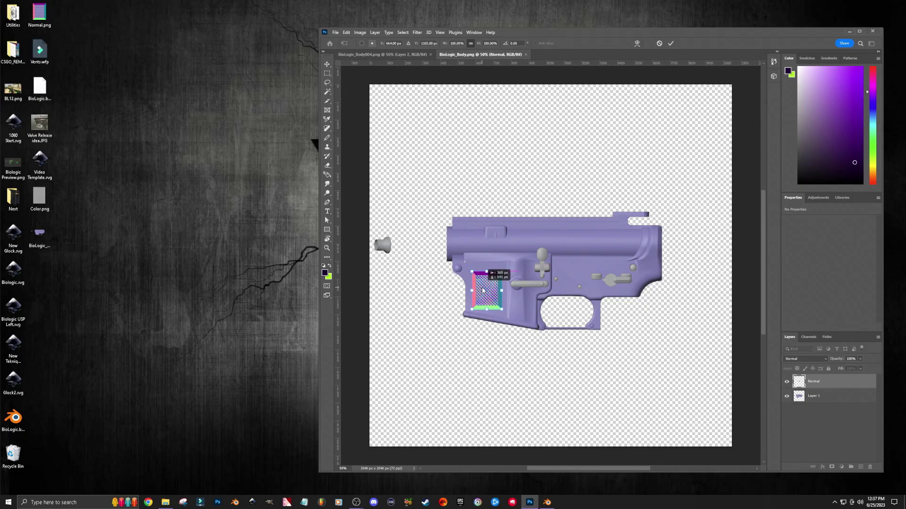
key(Return)
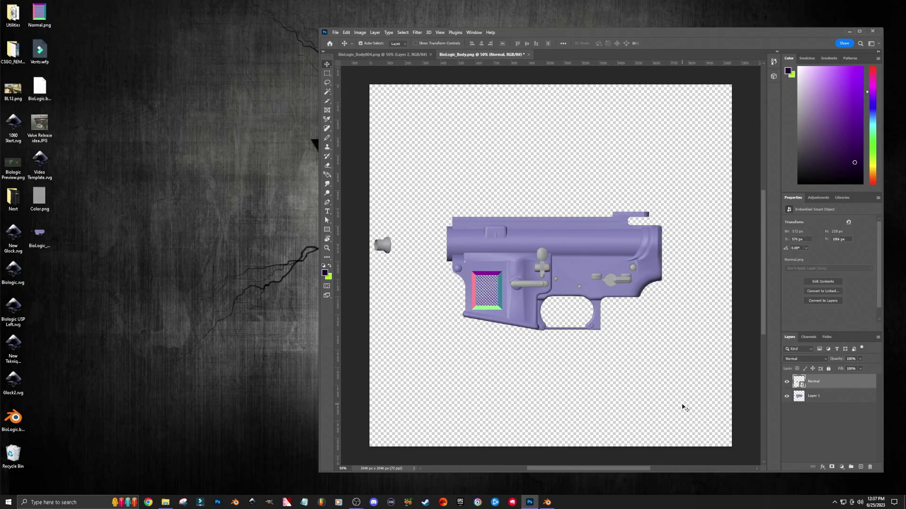
Delete the gun body layer, leaving only the Normal layer, and save the image.
click(817, 399)
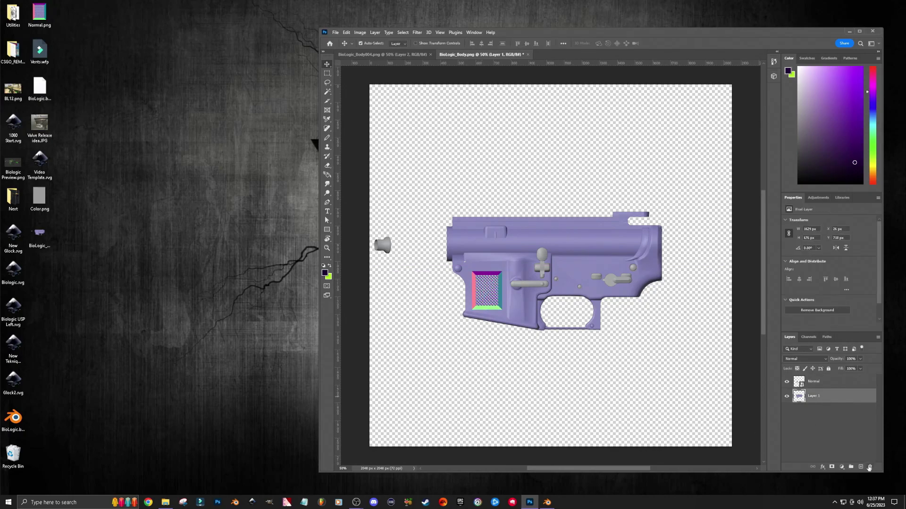
click(870, 467)
click(568, 194)
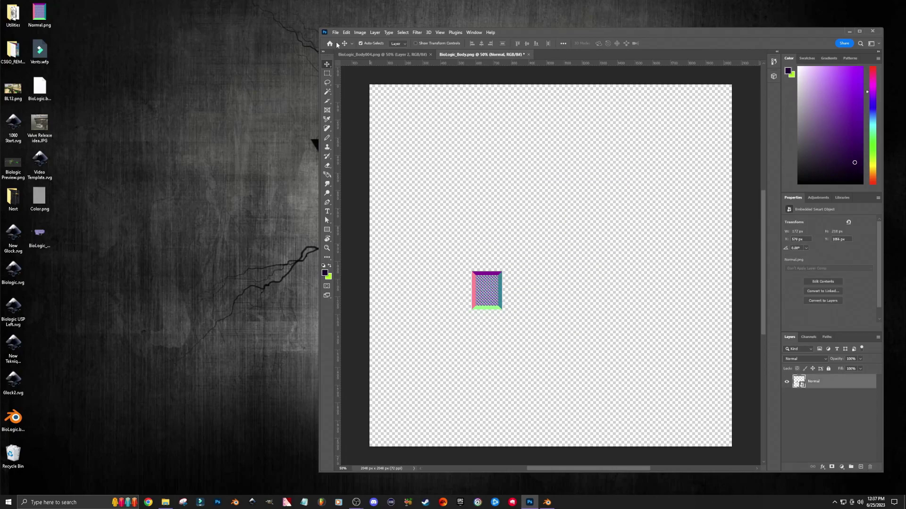
click(335, 33)
click(342, 111)
Switch to Blender, apply the edited image to the gun body and examine the magazine well panel in the Shading workspace.
click(546, 502)
click(832, 471)
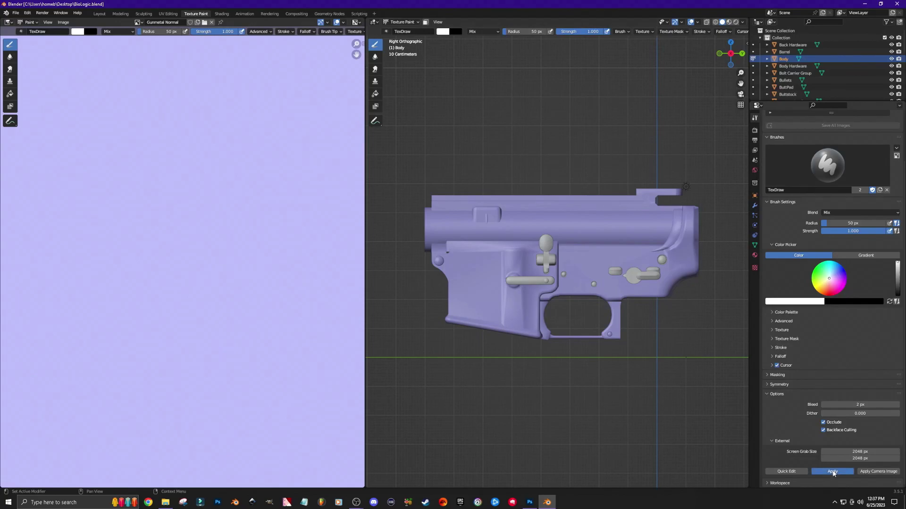
click(222, 14)
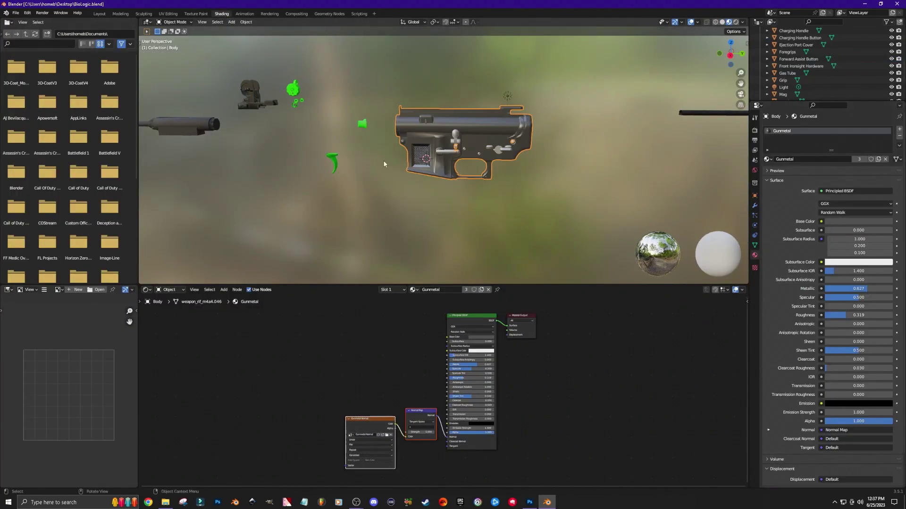
scroll(432, 182, up, 6)
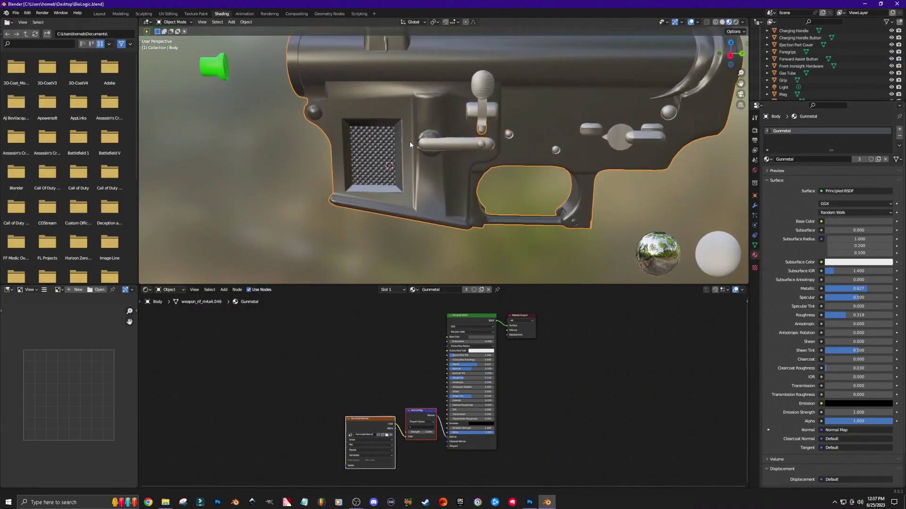
scroll(426, 226, up, 2)
mouse_move(426, 227)
mouse_down()
mouse_move(437, 220)
mouse_move(410, 225)
mouse_up()
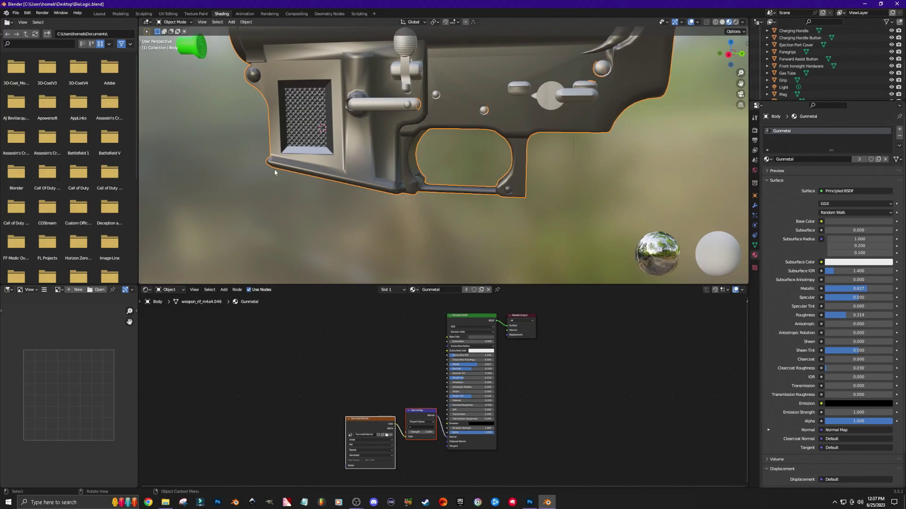
scroll(293, 184, up, 2)
scroll(283, 184, down, 2)
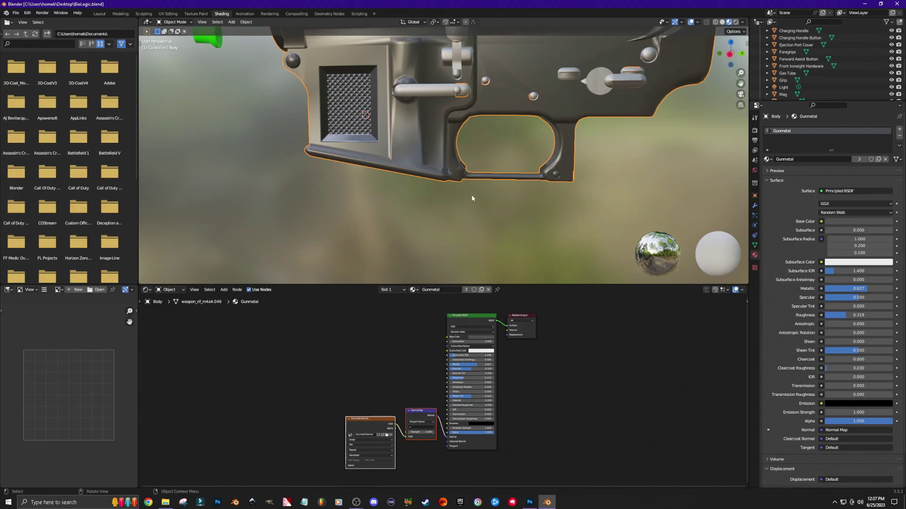
Quick Edit the gun body in Photoshop again from Texture Paint and place Color.png over the frame's inner panel.
click(204, 16)
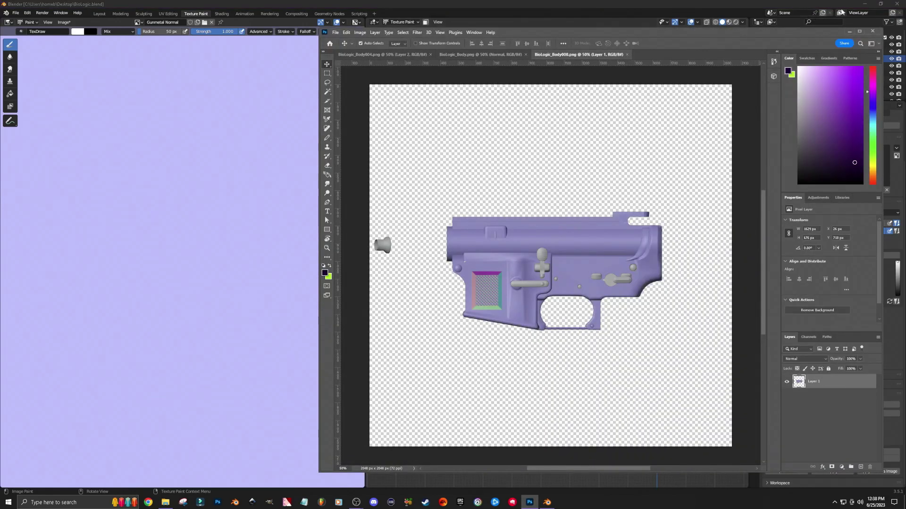
click(866, 4)
drag(35, 198, 544, 289)
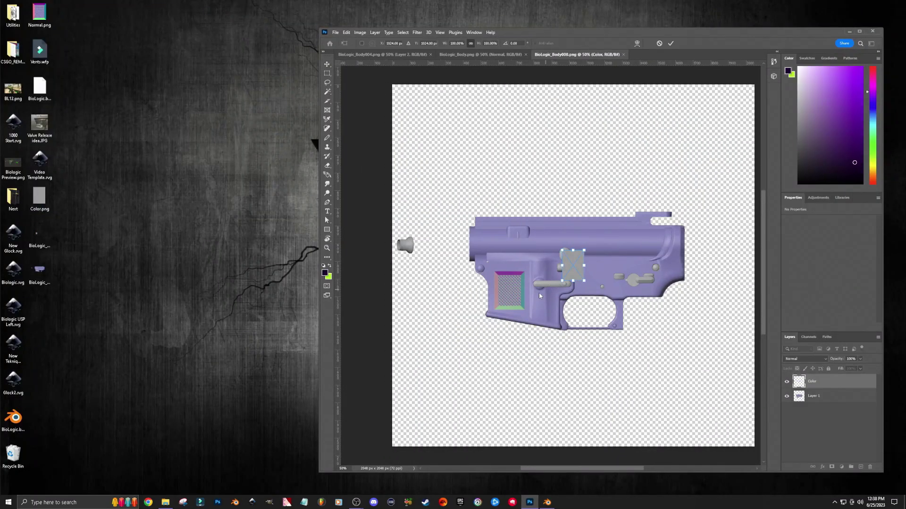
scroll(517, 297, up, 5)
drag(675, 210, 494, 284)
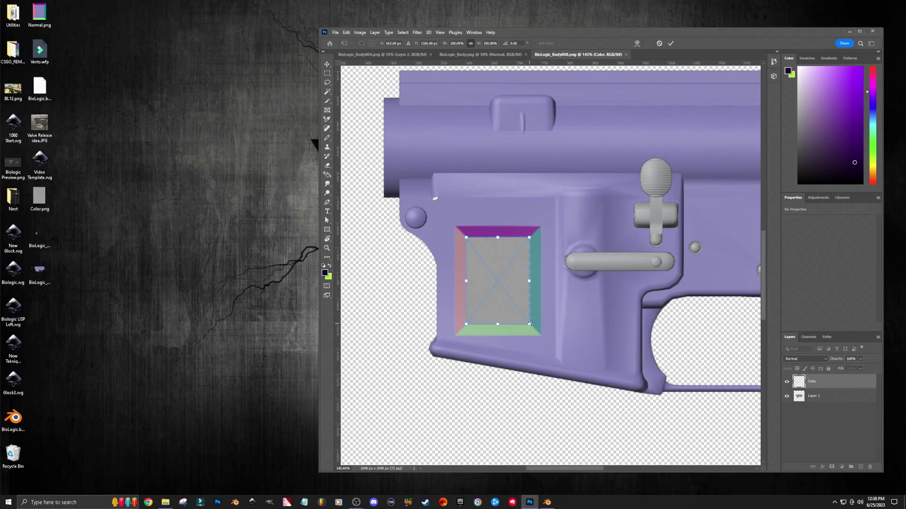
key(Return)
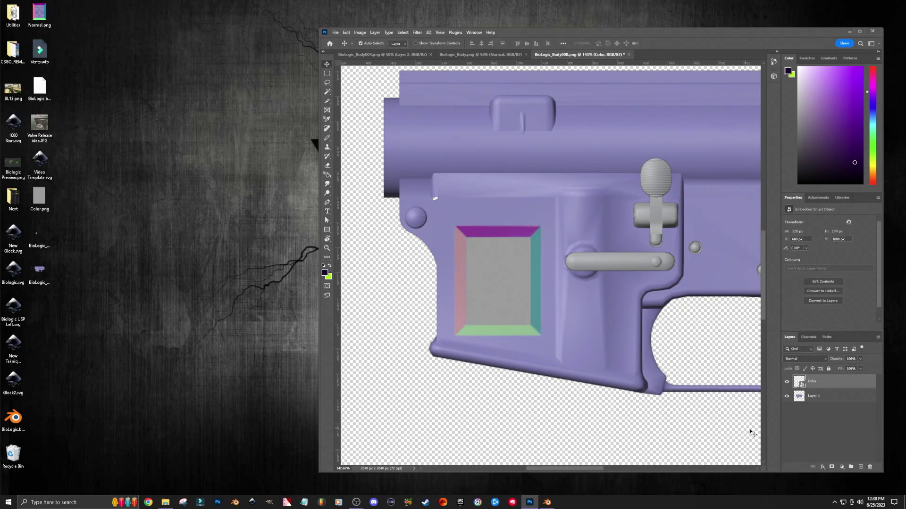
Delete the gun body layer, Layer 1, from the image, leaving only the Color layer.
click(820, 400)
click(869, 466)
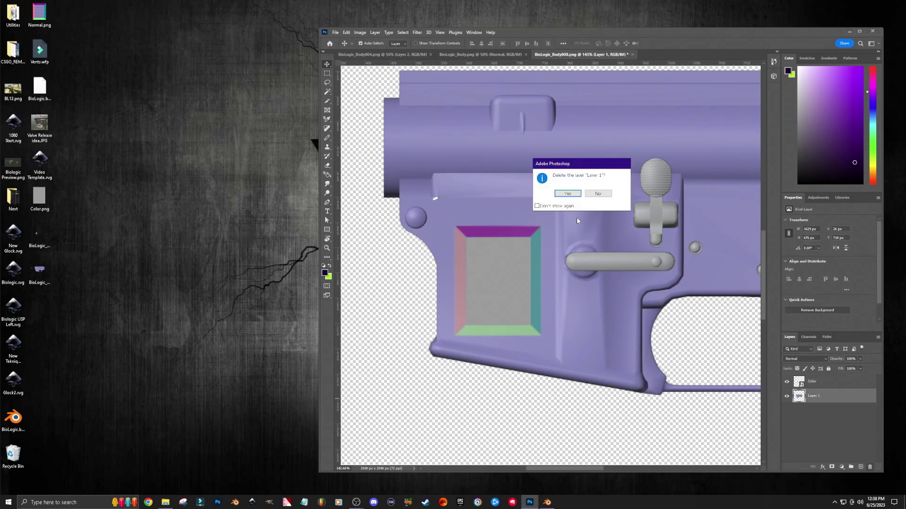
click(565, 194)
Switch to Blender and add a Base Color paint slot to the Gunmetal material with fill color hex 505050.
click(548, 503)
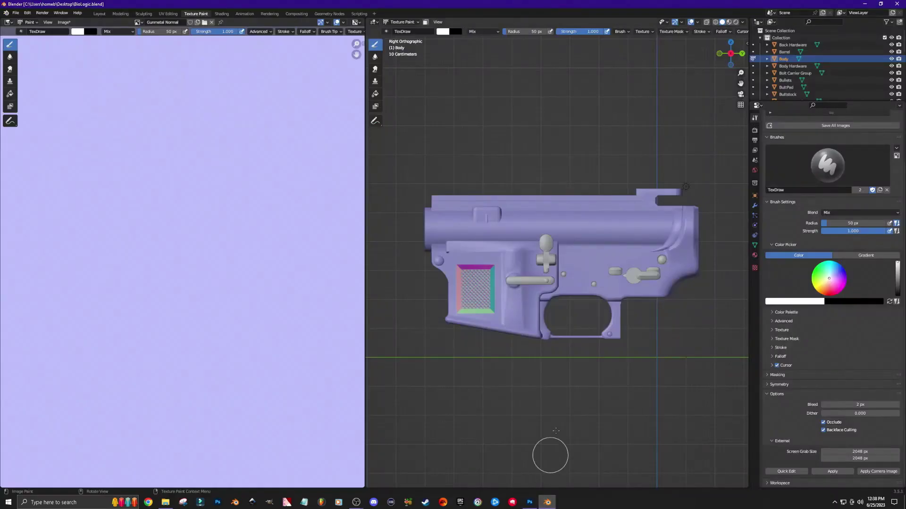
scroll(804, 198, up, 3)
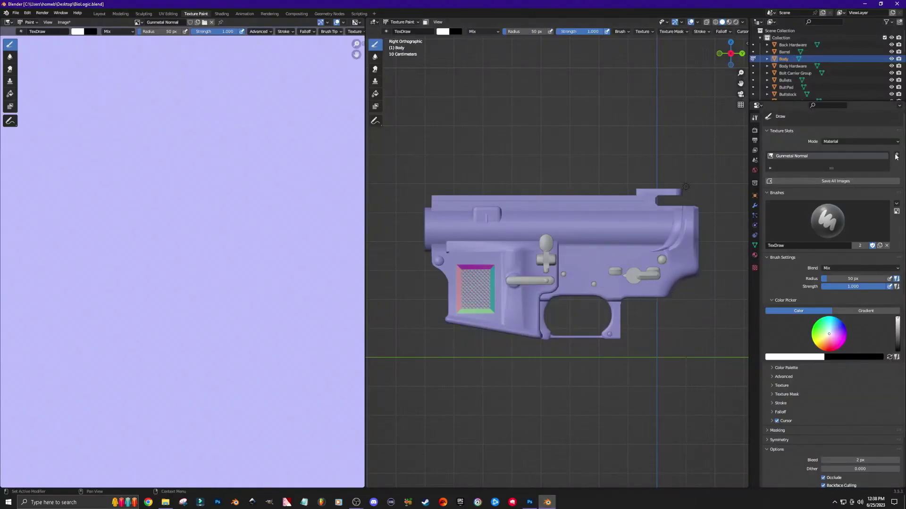
click(897, 155)
click(883, 162)
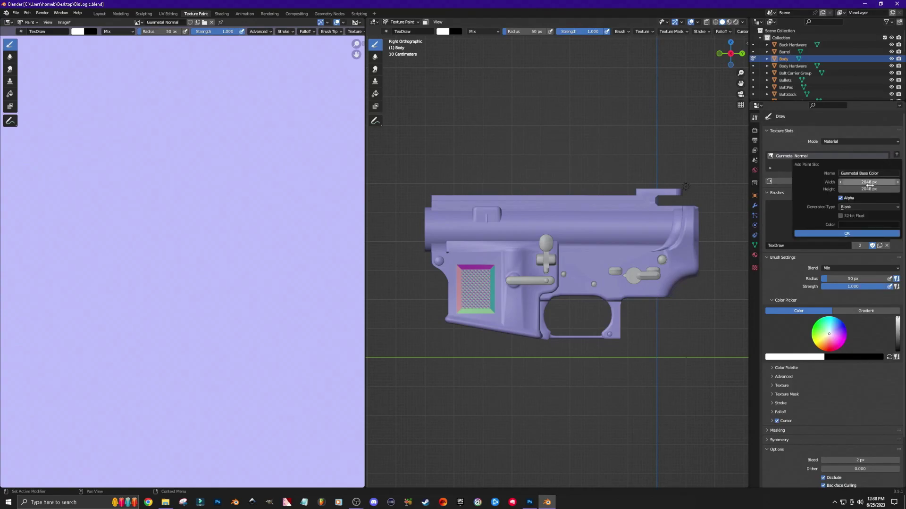
click(862, 226)
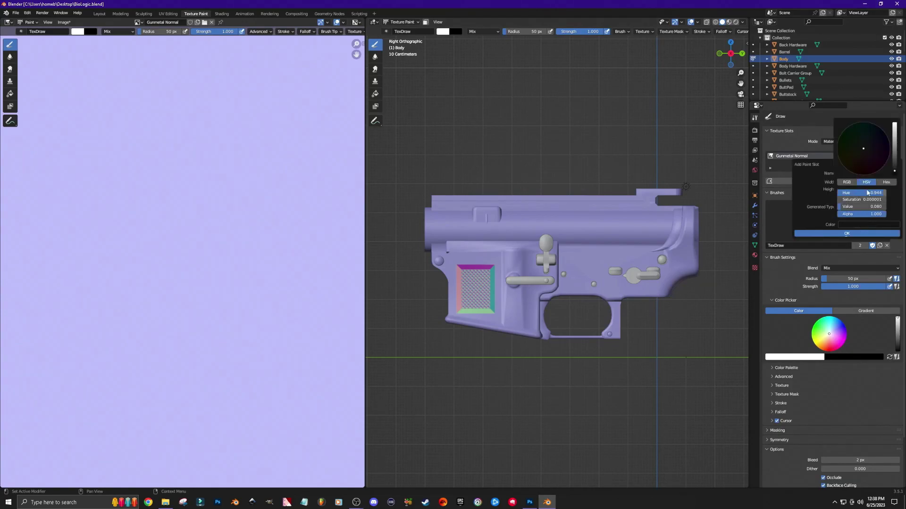
click(886, 182)
click(860, 193)
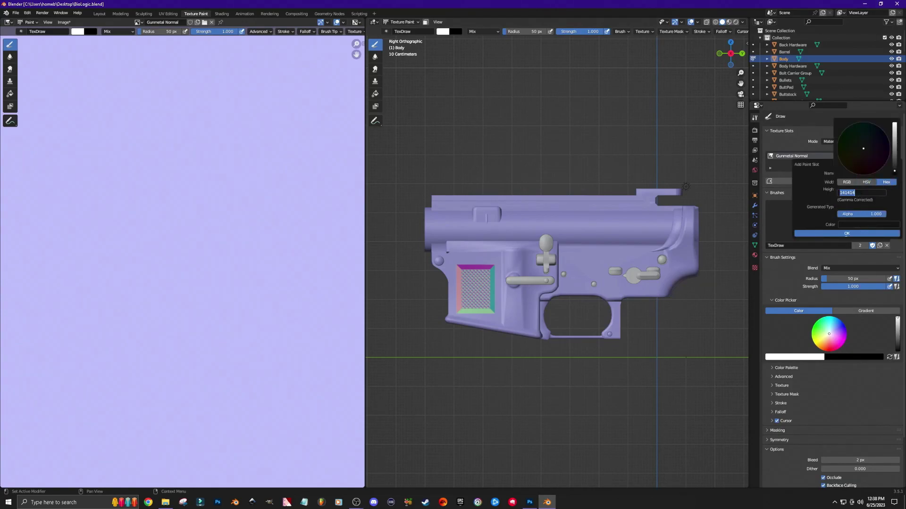
text(505050)
key(Return)
click(820, 235)
Quick Edit the base color view in Photoshop and copy the whole grey Color panel from the previous edit image into it.
scroll(799, 457, down, 4)
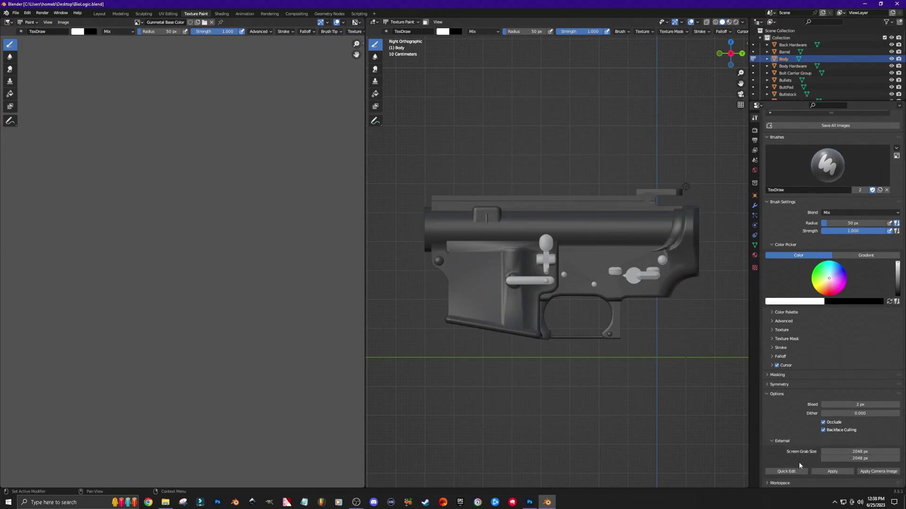
click(793, 472)
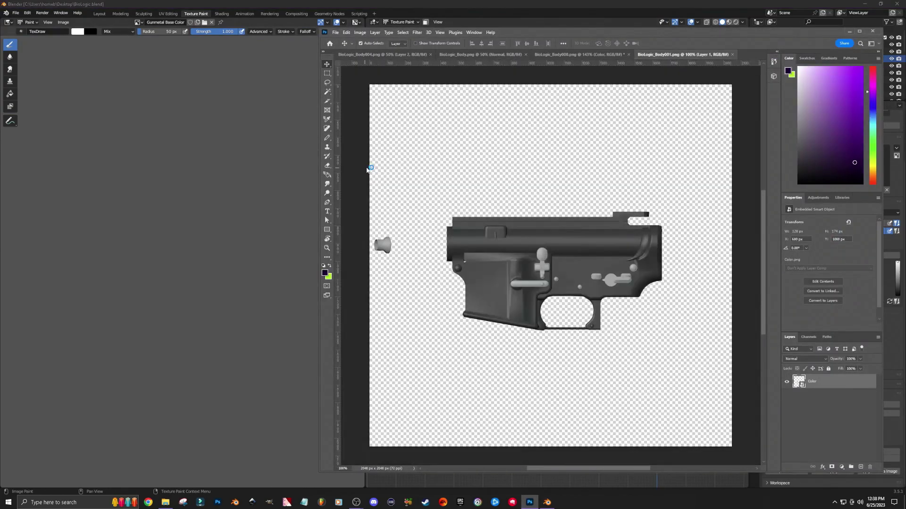
click(580, 54)
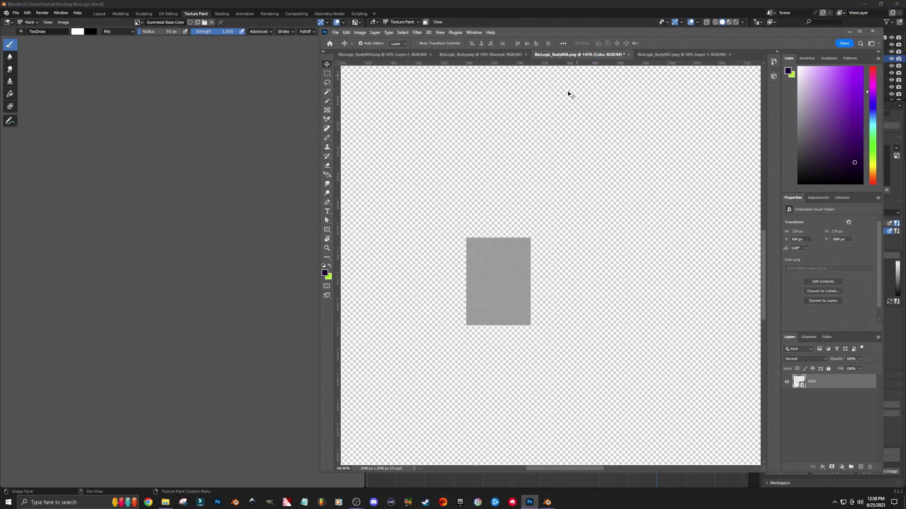
click(403, 32)
click(403, 40)
click(347, 32)
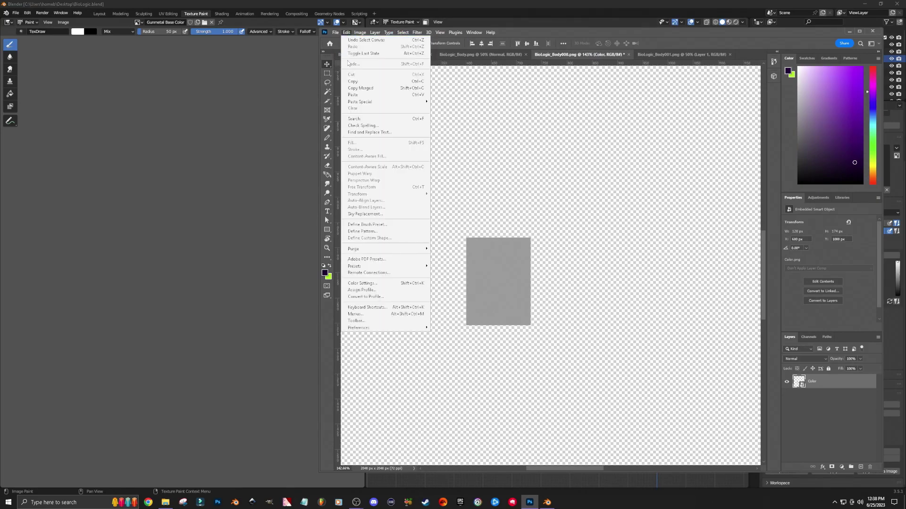
click(352, 82)
click(701, 54)
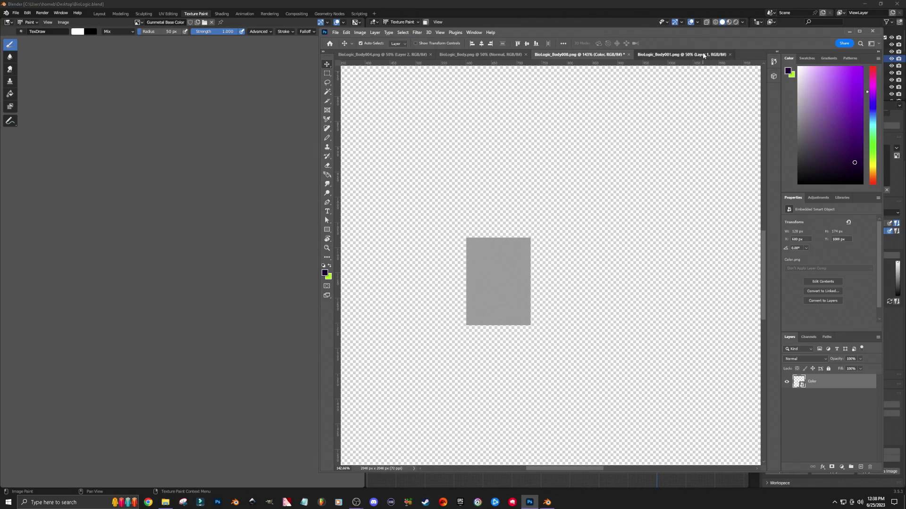
key(ctrl+v)
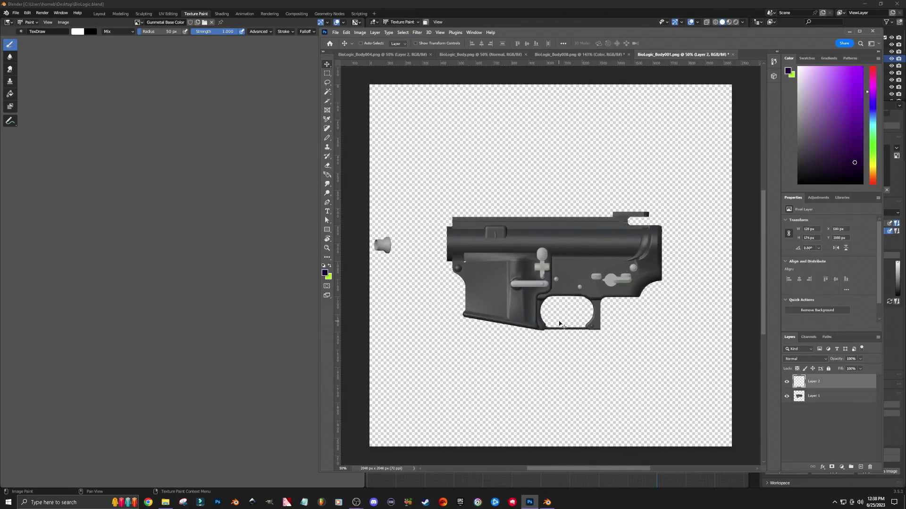
Delete the gun body layer from the new Quick Edit image, keeping only the pasted grey panel.
click(825, 400)
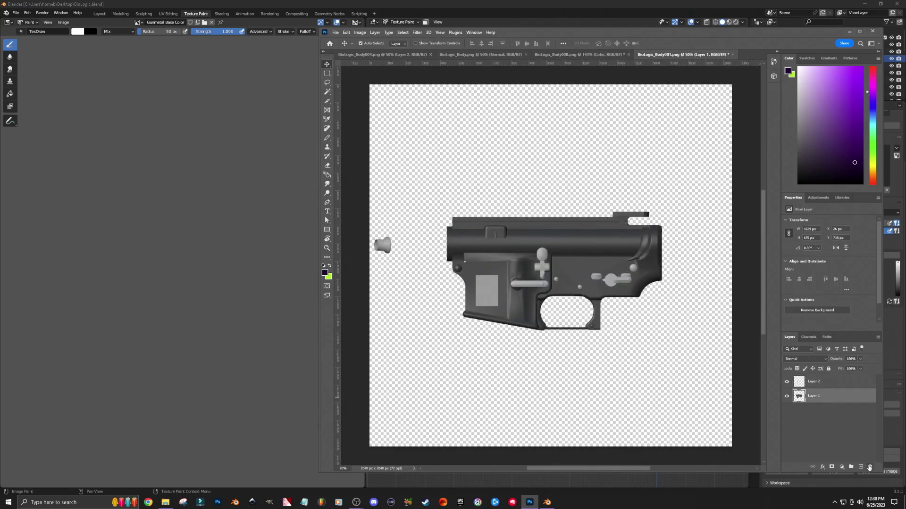
click(870, 467)
click(571, 192)
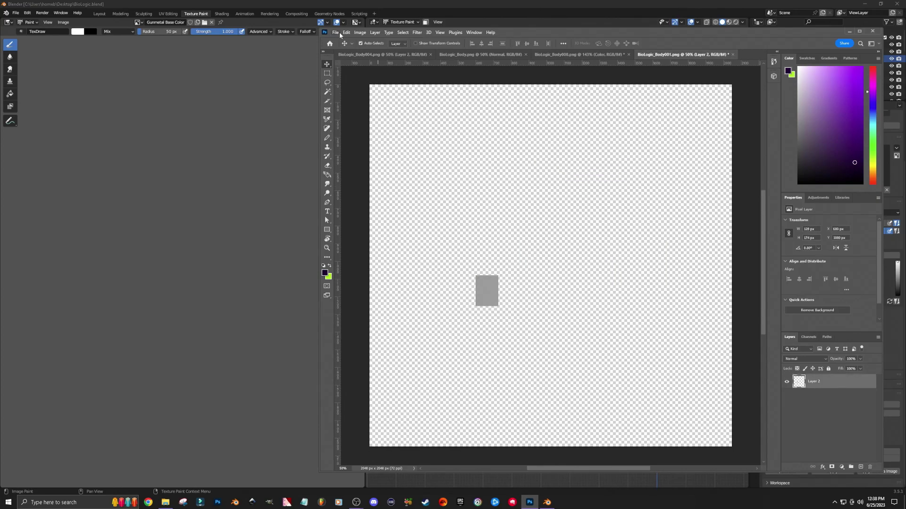
Save the grey panel image and apply it to the gun body in Blender.
click(336, 33)
click(358, 112)
click(572, 2)
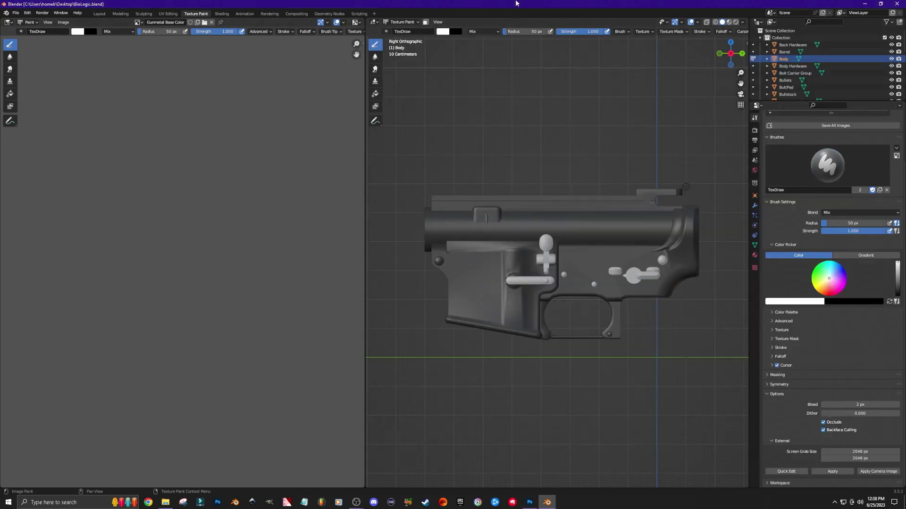
click(831, 471)
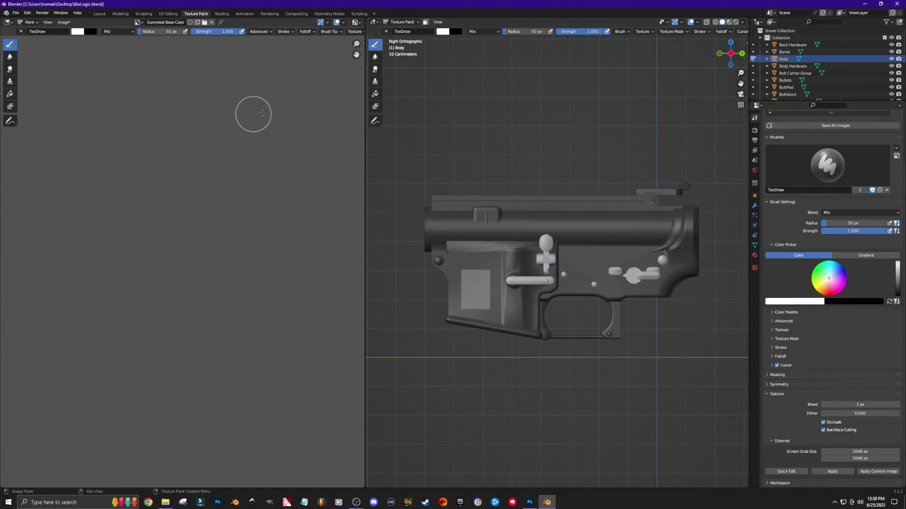
Examine the bevelled-diamond panel on the magazine well up close and from several angles in the Shading workspace.
click(222, 13)
scroll(429, 190, up, 5)
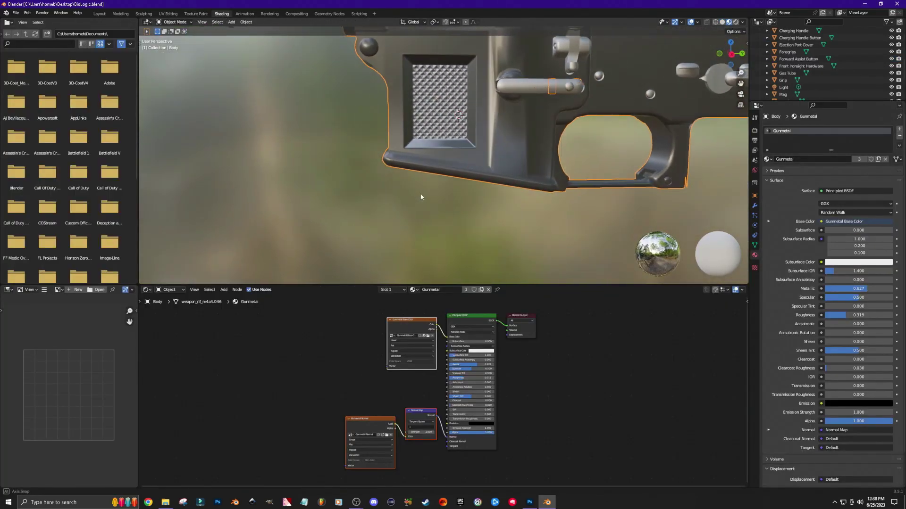
scroll(426, 198, down, 4)
drag(433, 201, 484, 200)
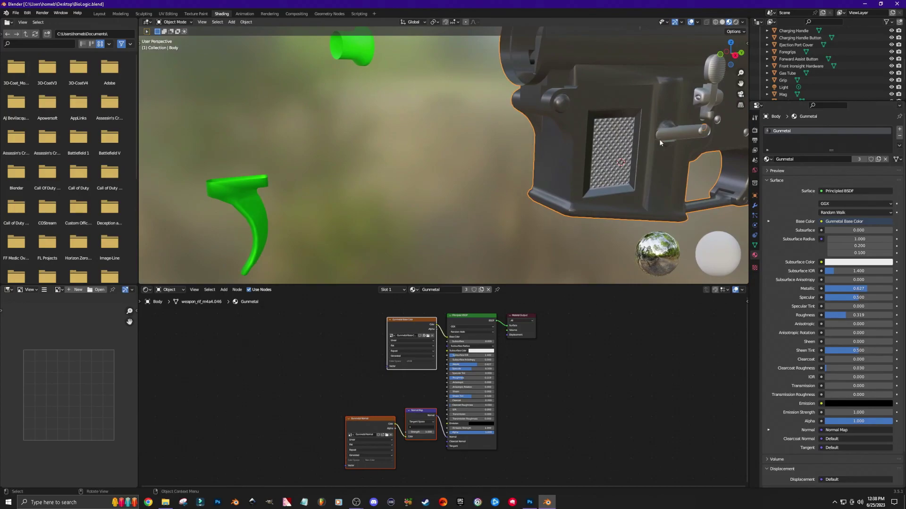
drag(648, 160, 533, 192)
scroll(533, 192, down, 5)
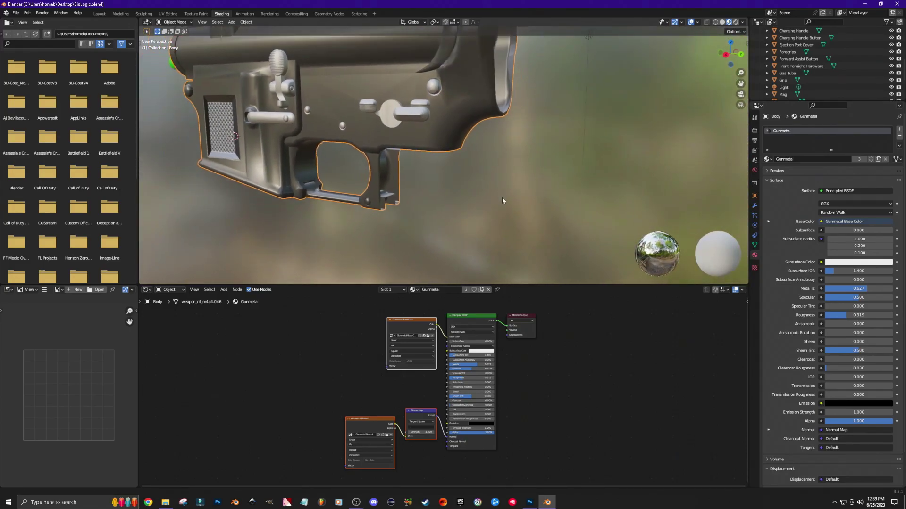
mouse_move(443, 219)
mouse_down()
mouse_move(487, 221)
mouse_move(426, 224)
mouse_up()
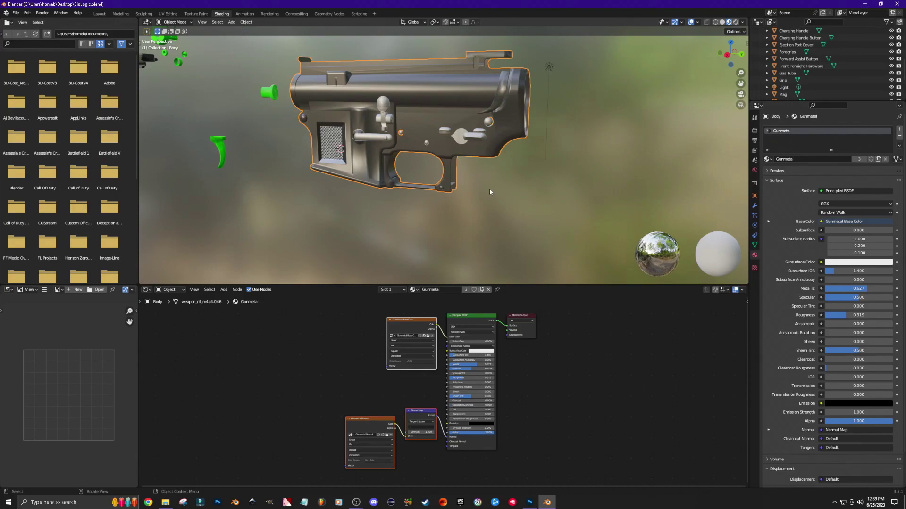
drag(490, 192, 462, 203)
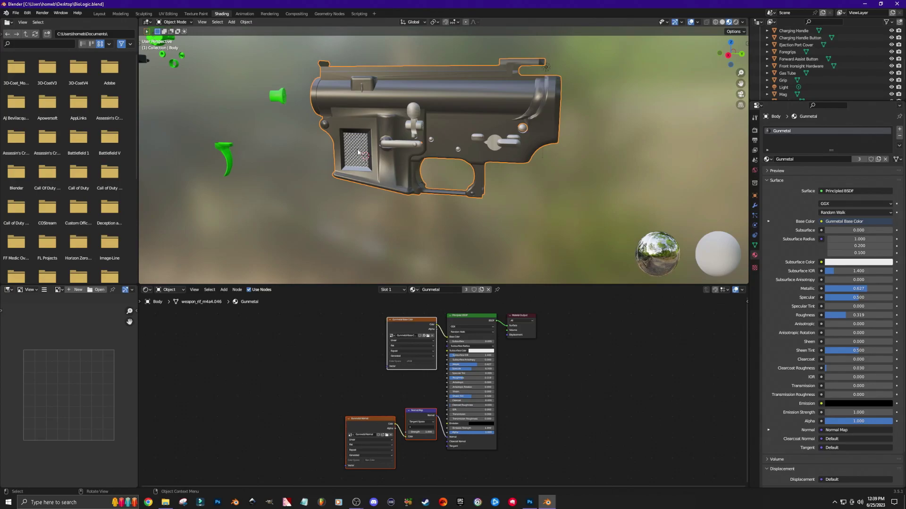
scroll(353, 150, up, 10)
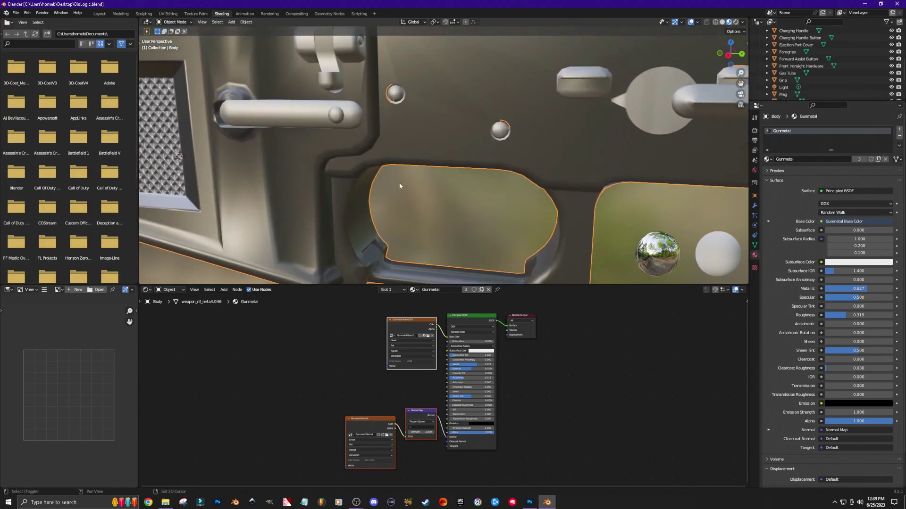
drag(399, 185, 459, 151)
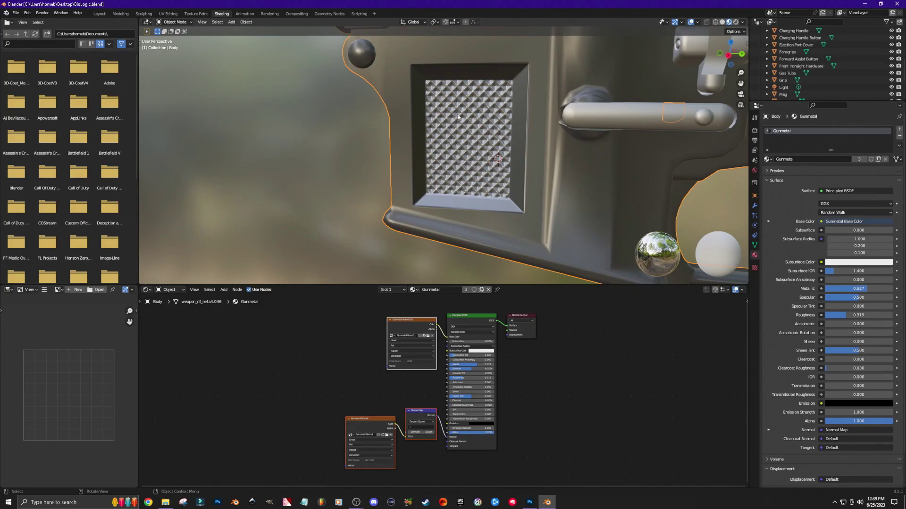
scroll(321, 174, down, 8)
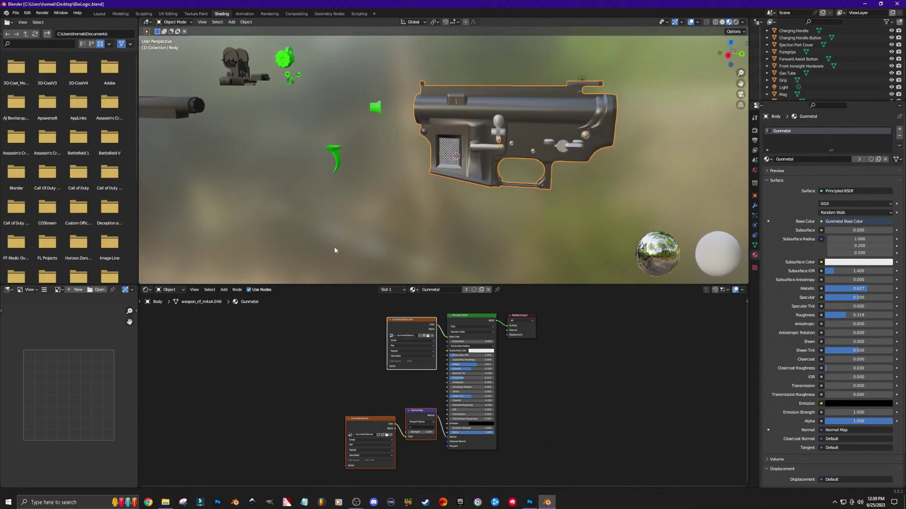
drag(494, 251, 496, 246)
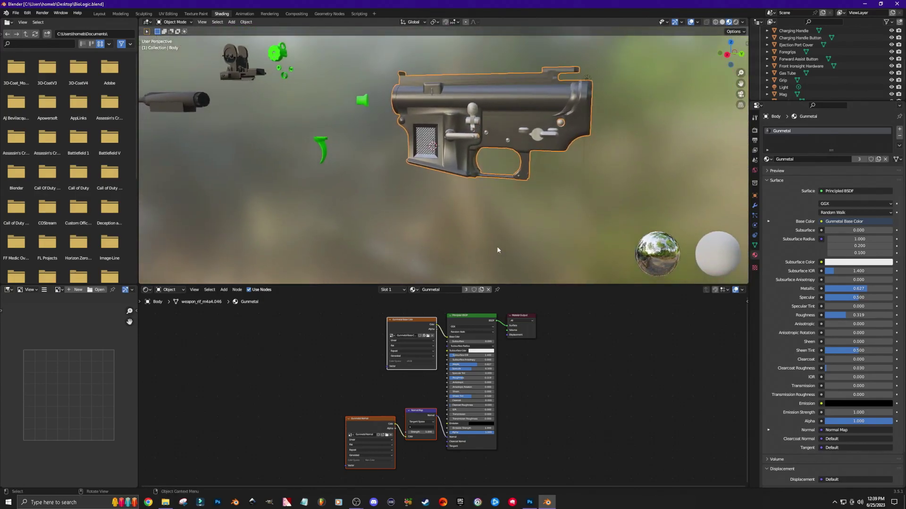